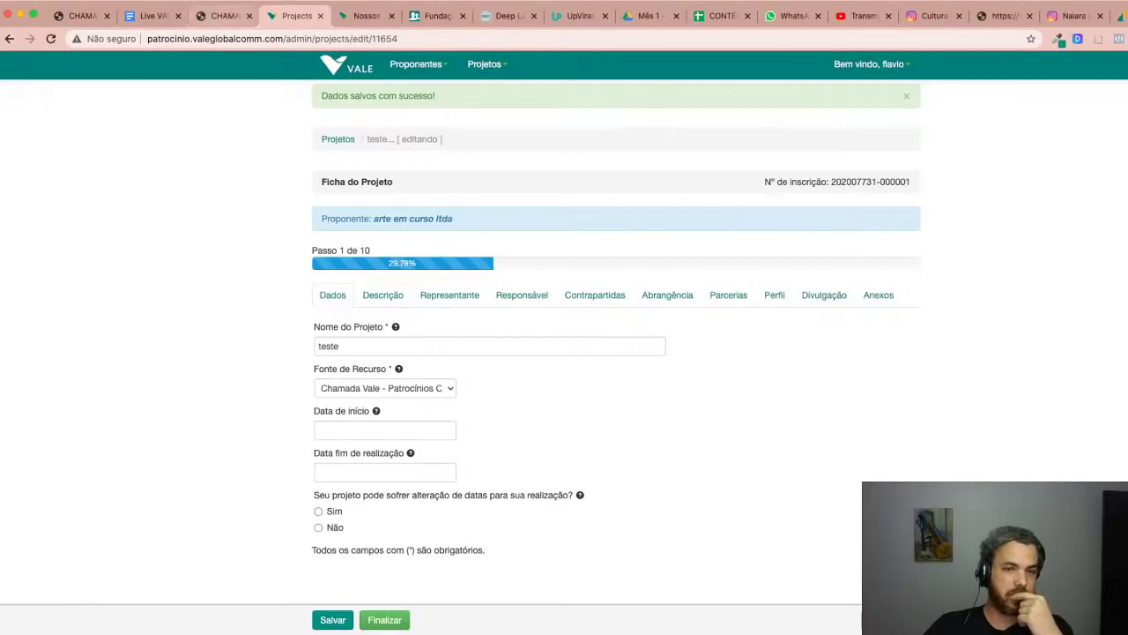
- Search the proponent manual PDF for "datas", examine the execution period for contracted projects, and return to the project form
left_click(221, 15)
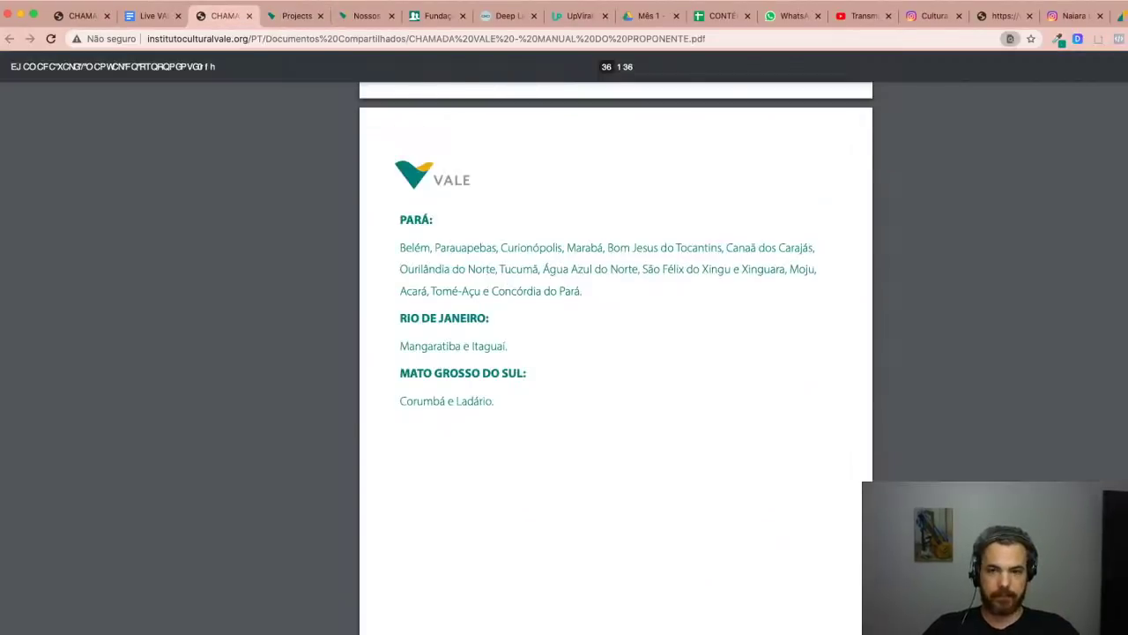
key("super+f")
type("datas")
scroll(616, 358, "down", 3)
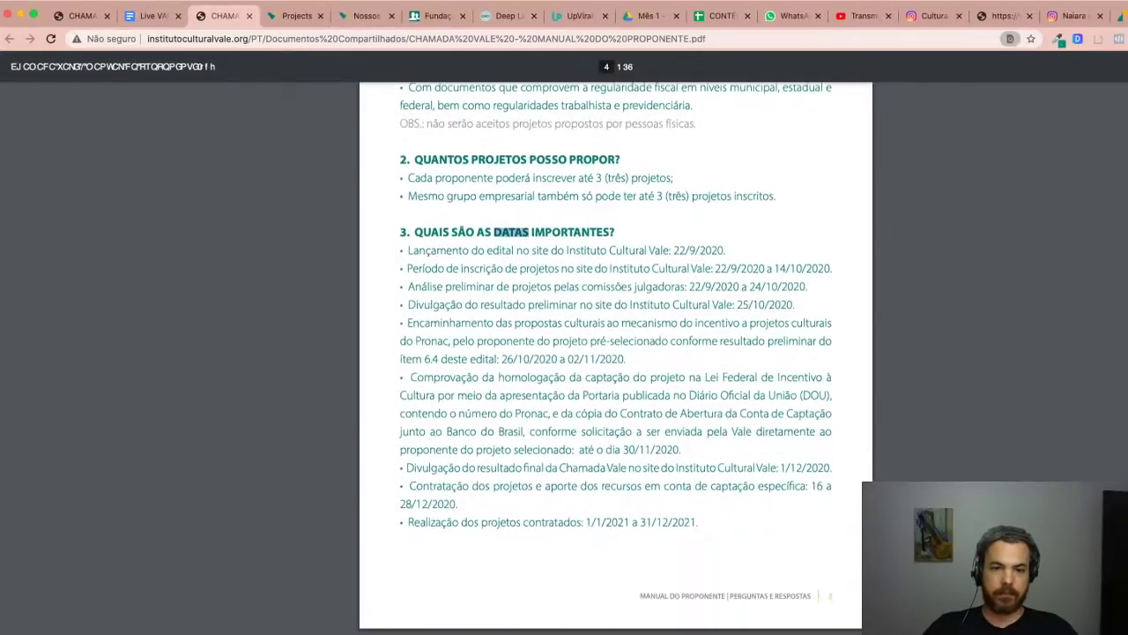
scroll(610, 355, "down", 1)
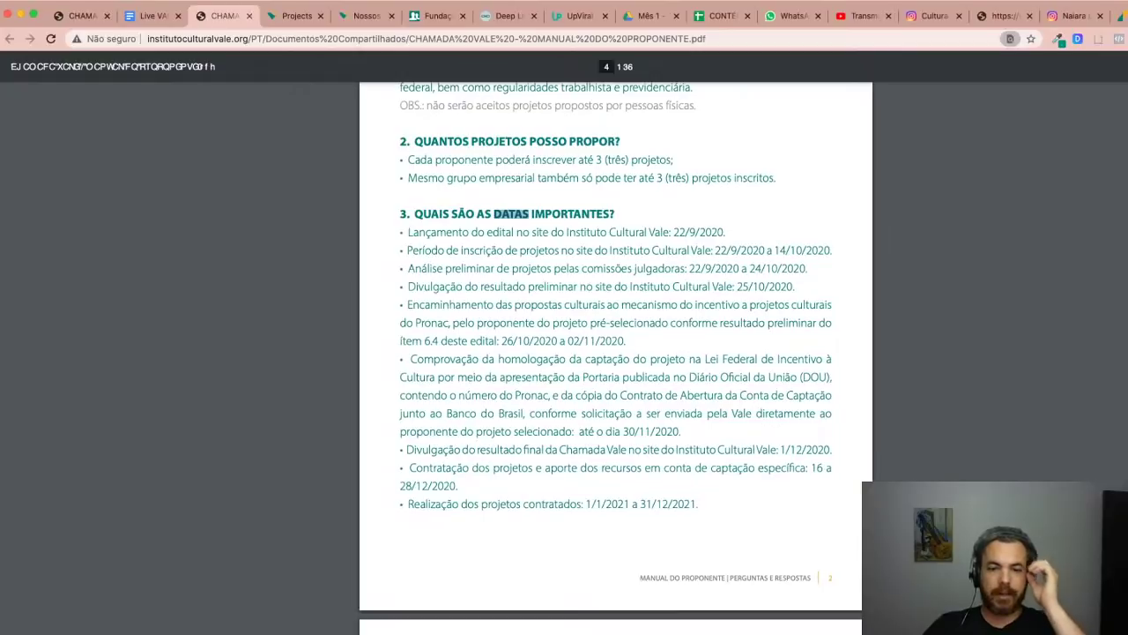
left_click_drag(695, 504, 584, 503)
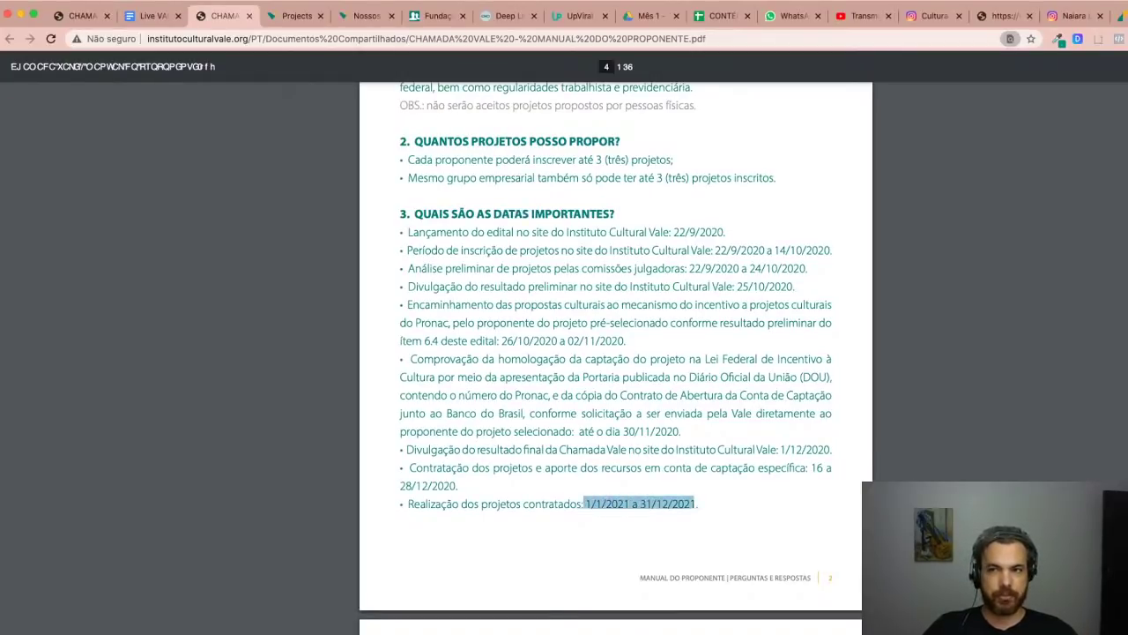
left_click(1121, 16)
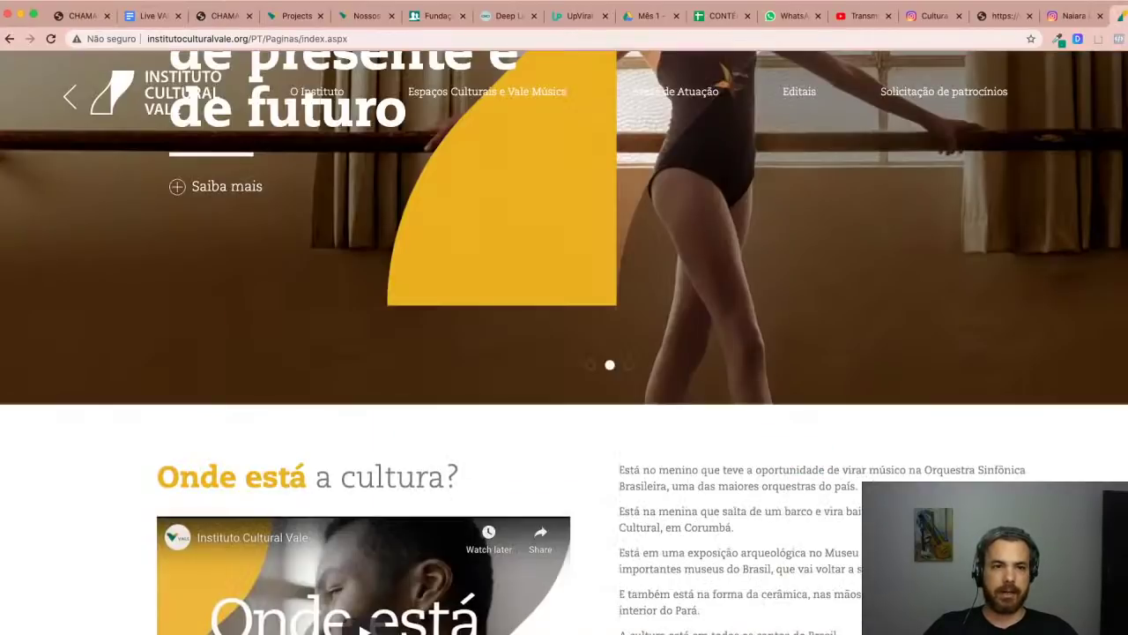
left_click(297, 16)
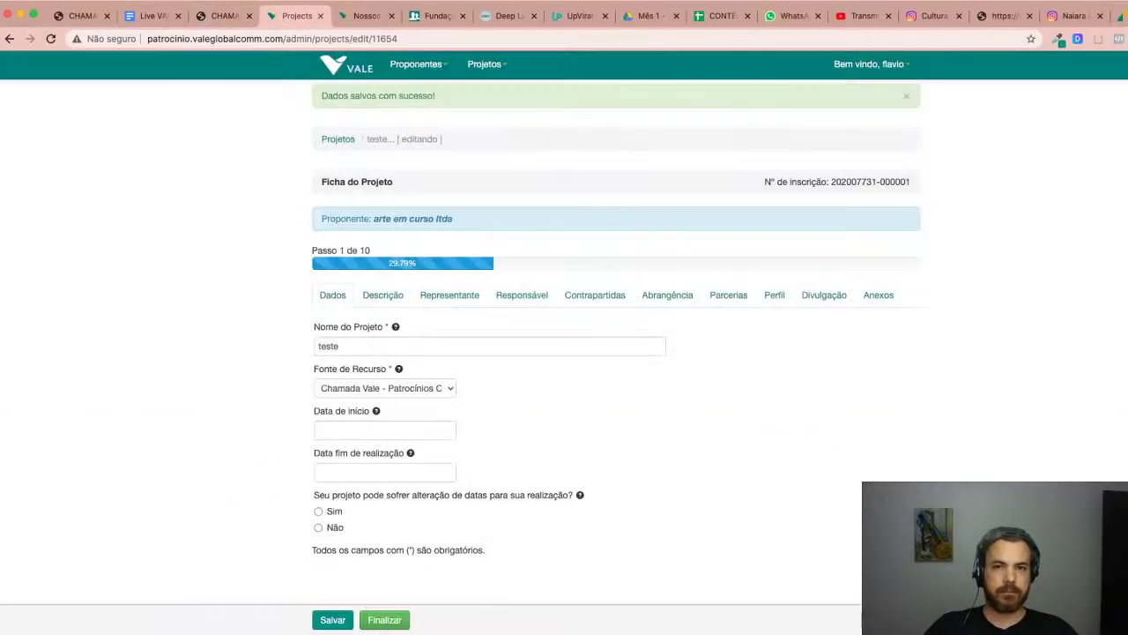
- Set the project's start date (Data de início) to 15/10/2020
left_click(385, 431)
key("Escape")
left_click(385, 430)
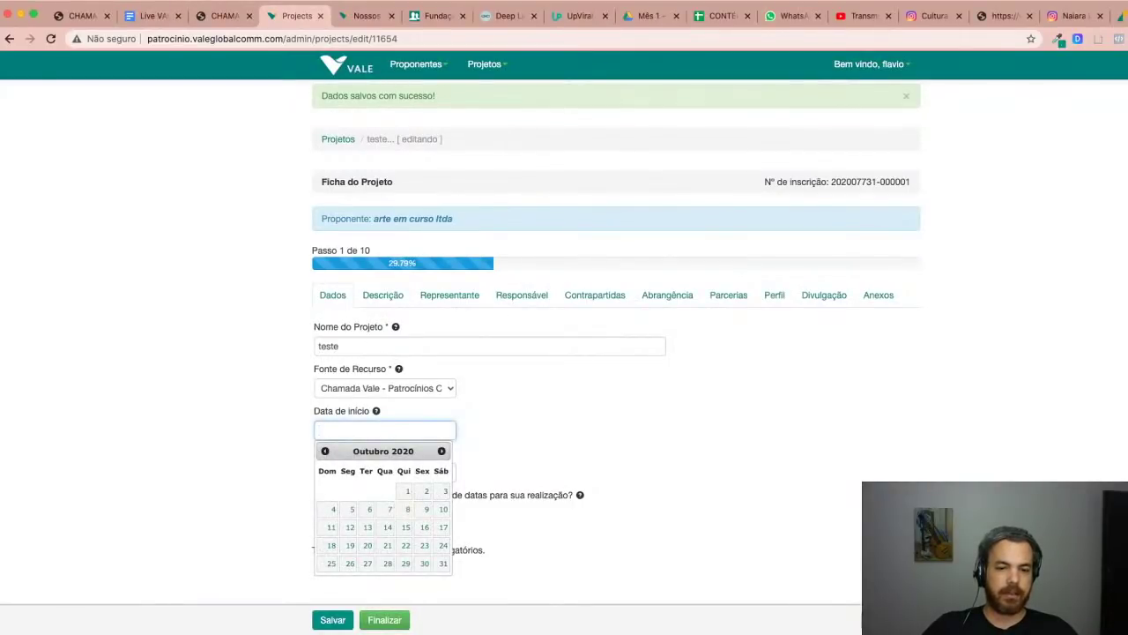
left_click(405, 527)
- Set the project's start date to 01/01/2021 and answer Não to whether the execution dates may change
left_click(320, 430)
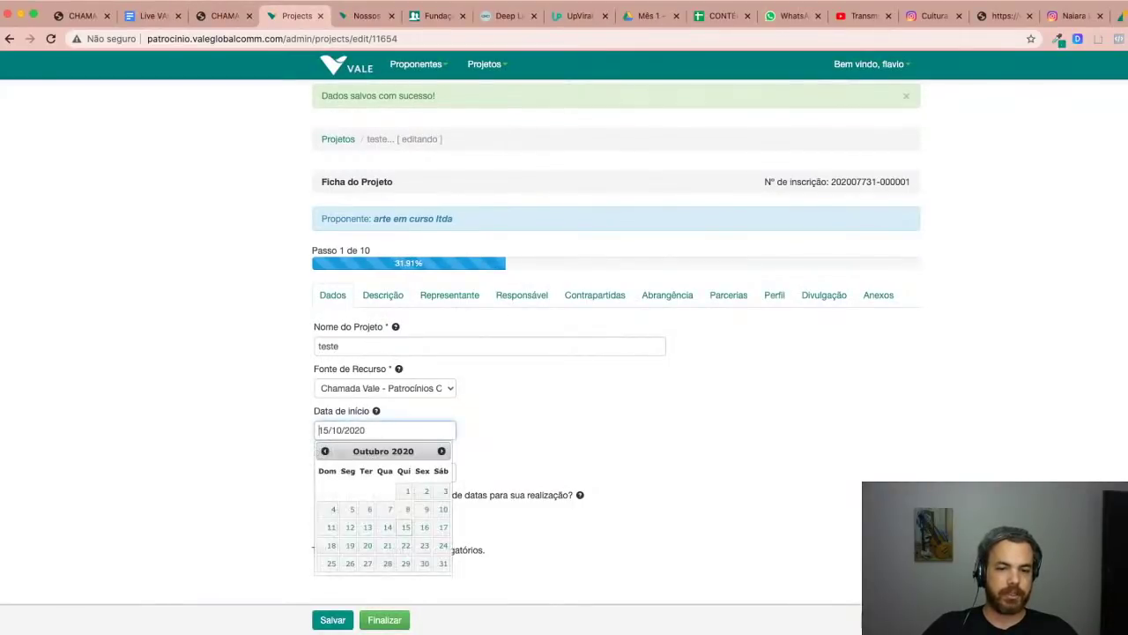
left_click(442, 450)
left_click(441, 450)
left_click(442, 451)
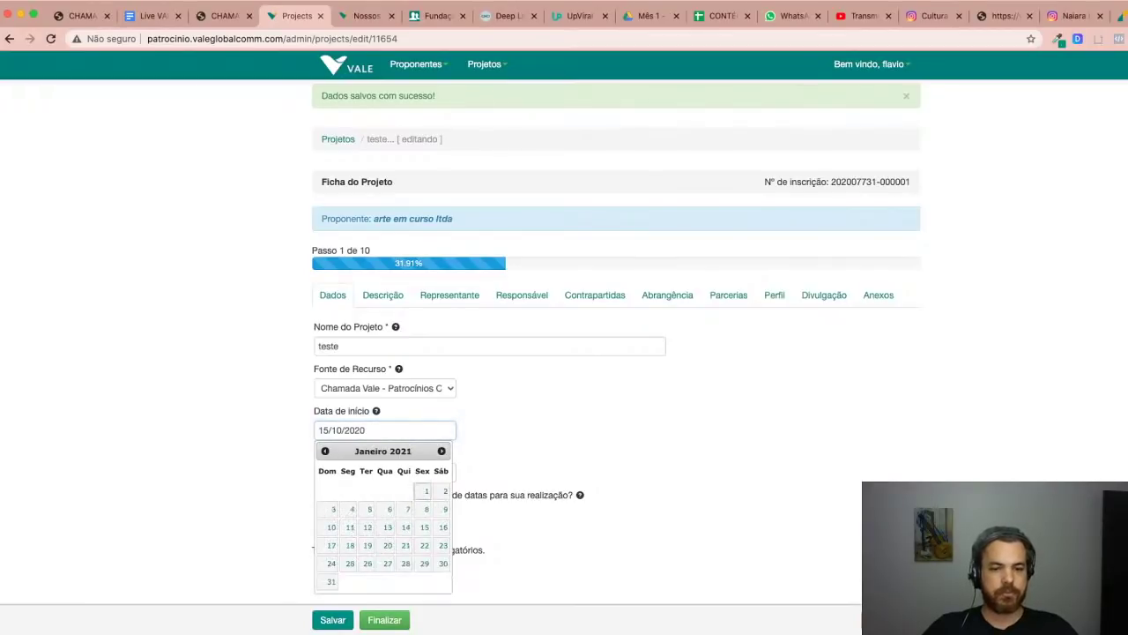
left_click(426, 491)
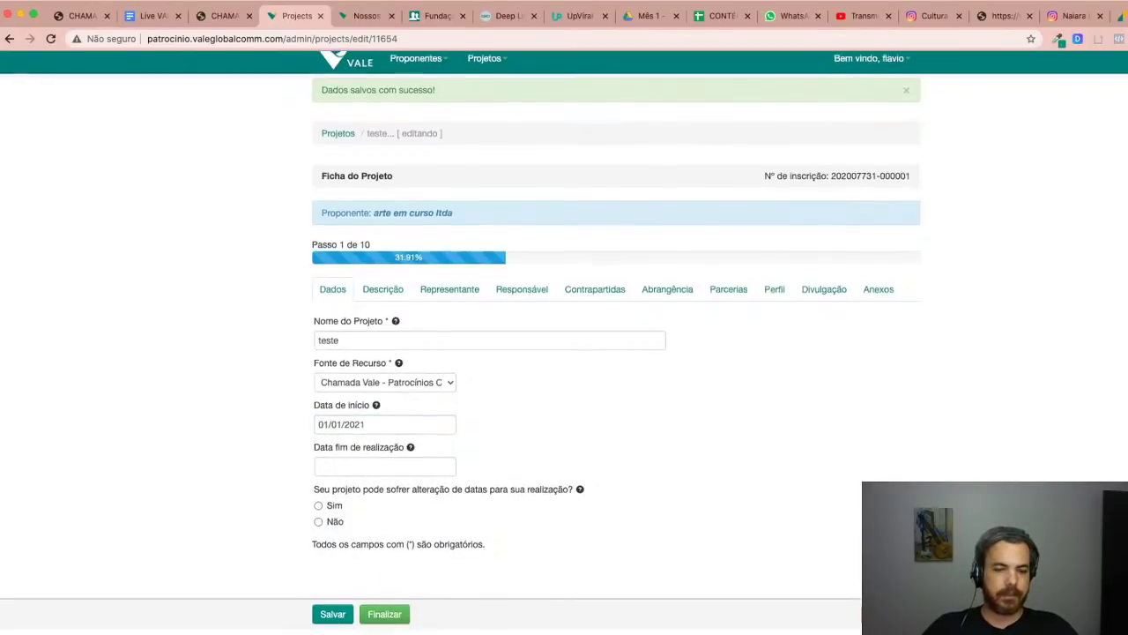
left_click(385, 472)
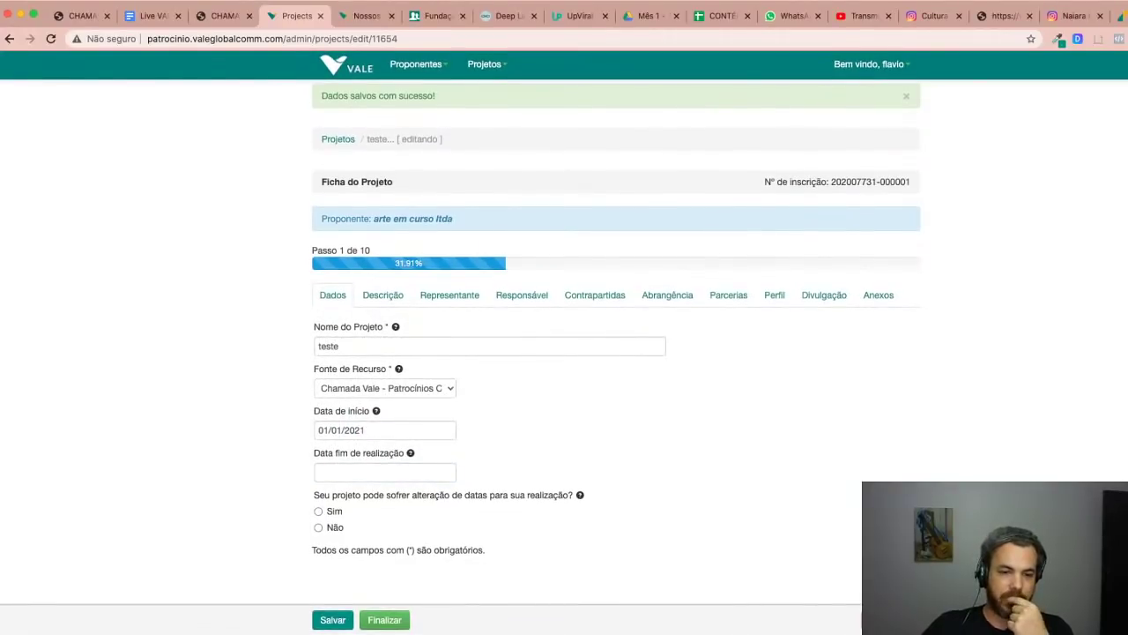
triple_click(443, 495)
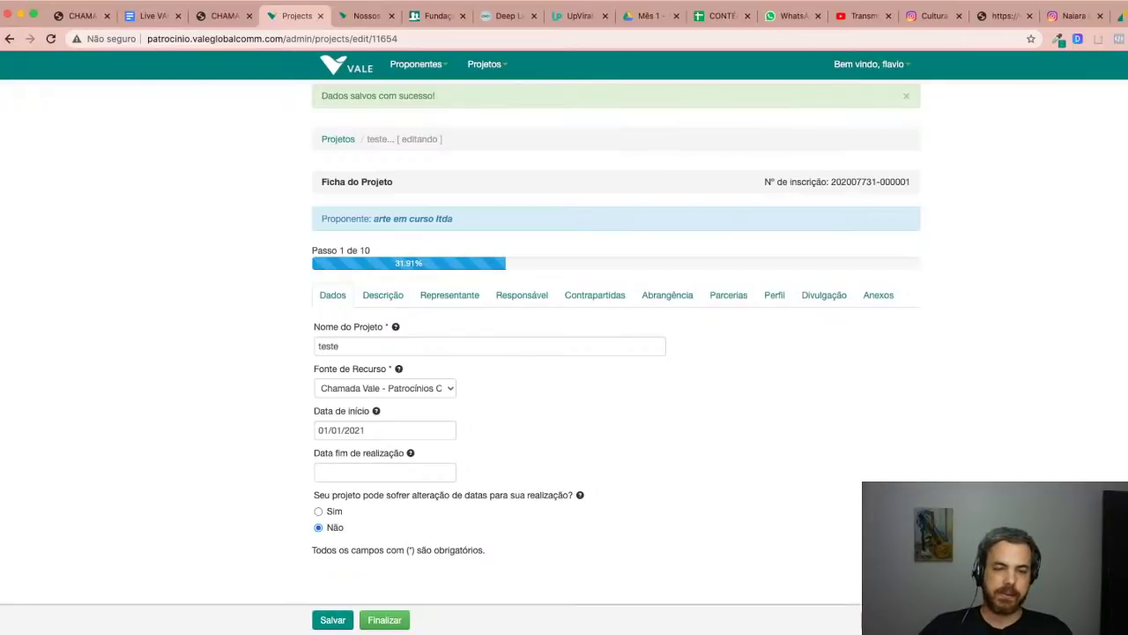
- Open the project's Descrição section and read the guidance for the general summary and Resultados esperados fields
left_click(382, 295)
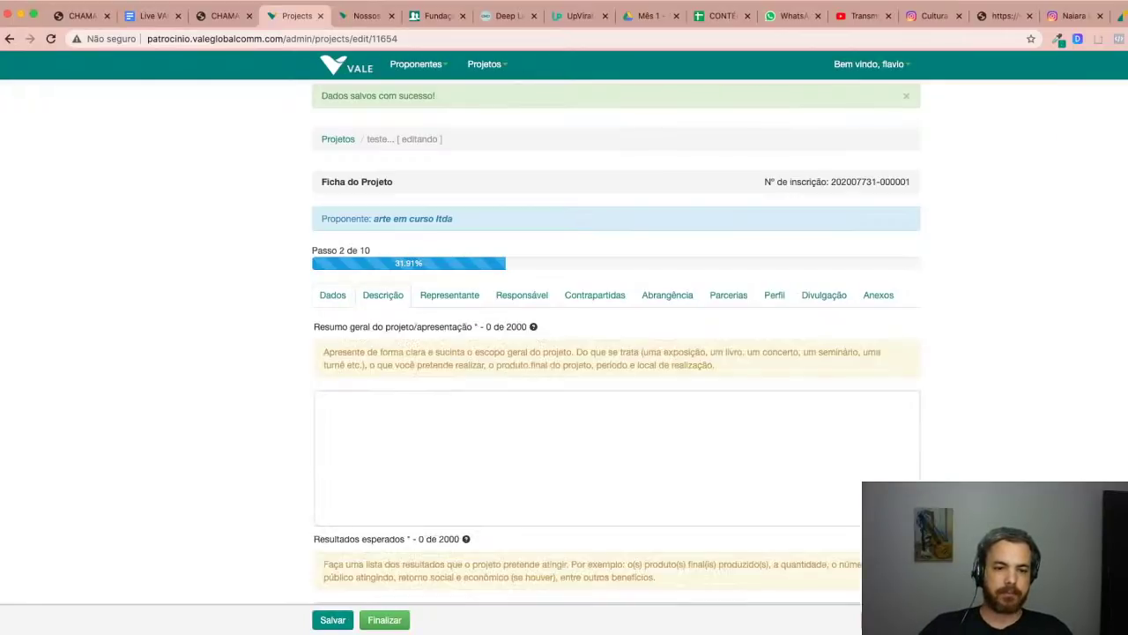
scroll(616, 352, "down", 2)
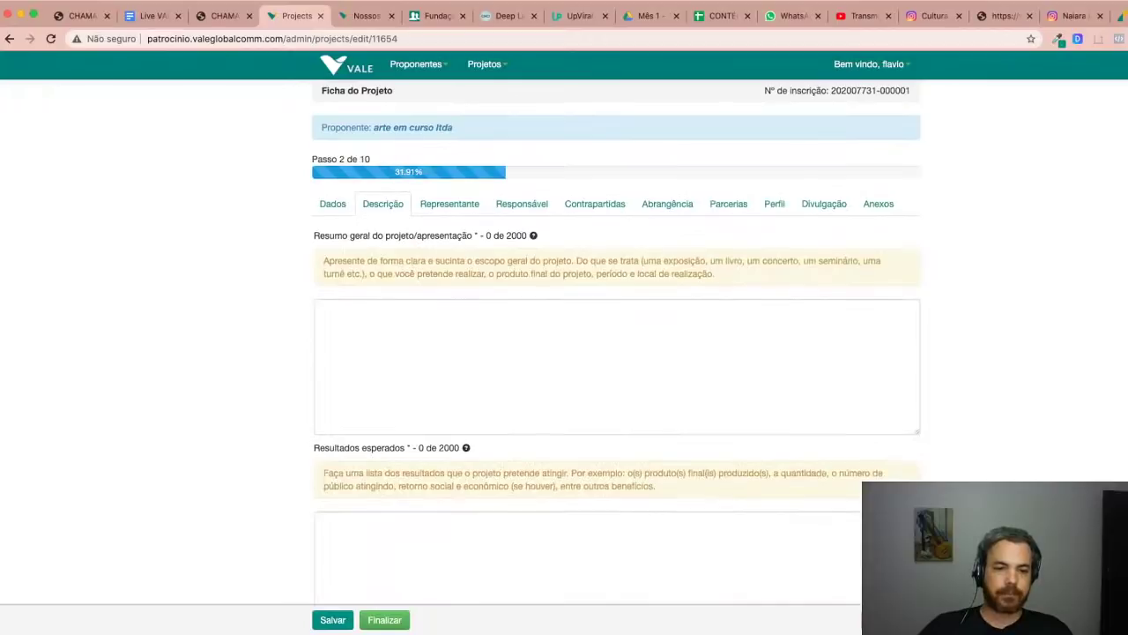
scroll(617, 353, "down", 4)
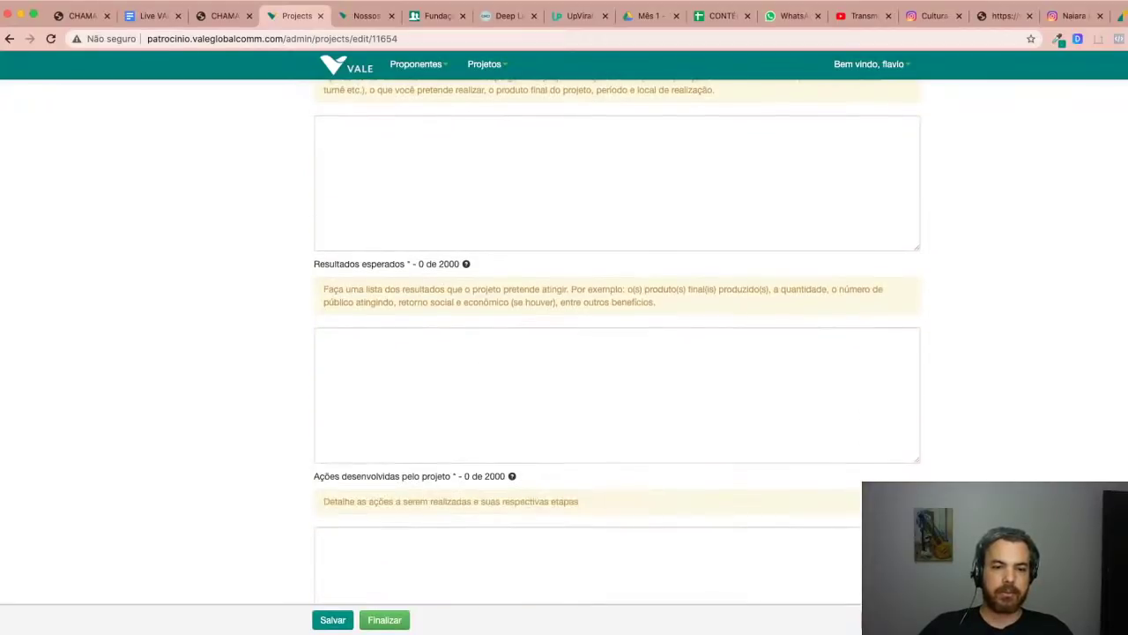
scroll(617, 353, "up", 1)
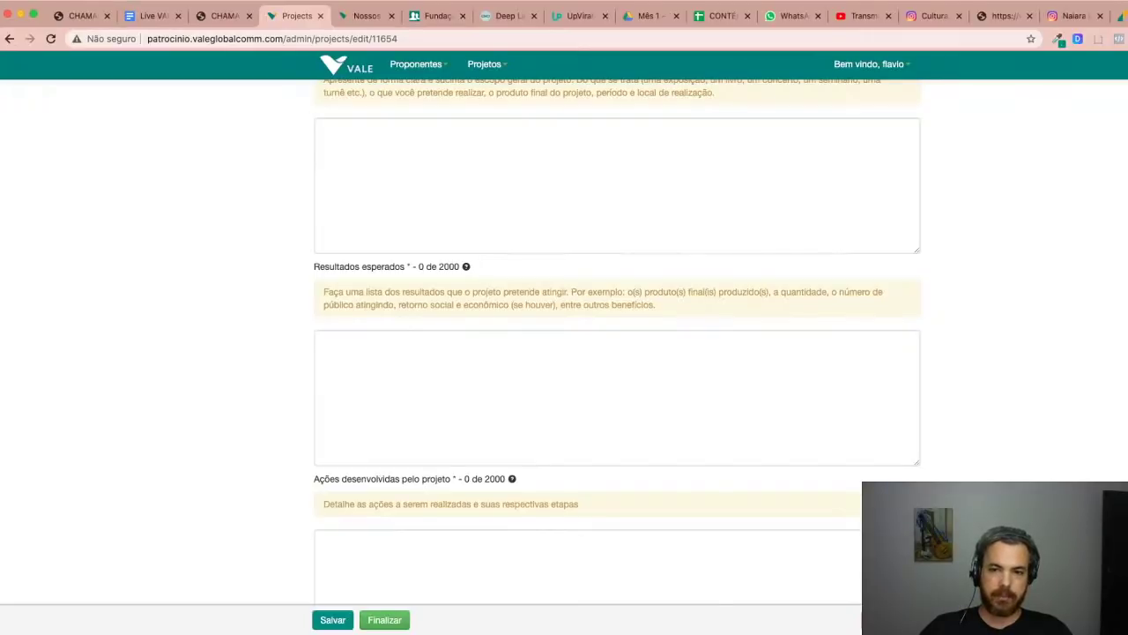
left_click_drag(642, 292, 822, 291)
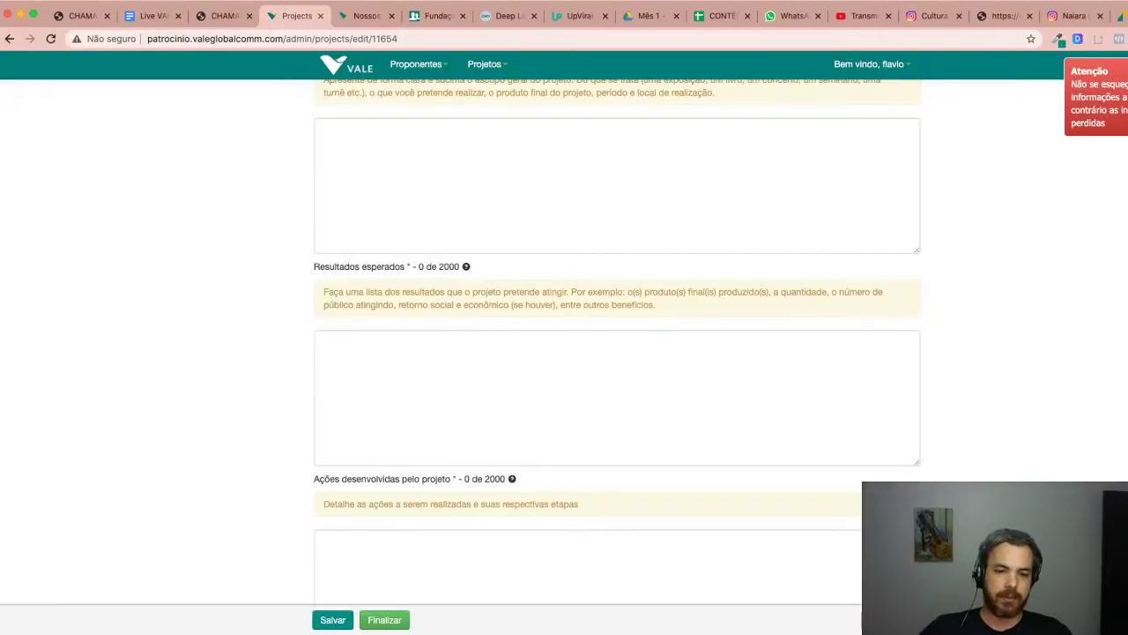
- Examine the Ações desenvolvidas pelo projeto field and its guidance on detailing actions and their stages
scroll(617, 353, "down", 5)
left_click(617, 303)
left_click_drag(350, 211, 508, 185)
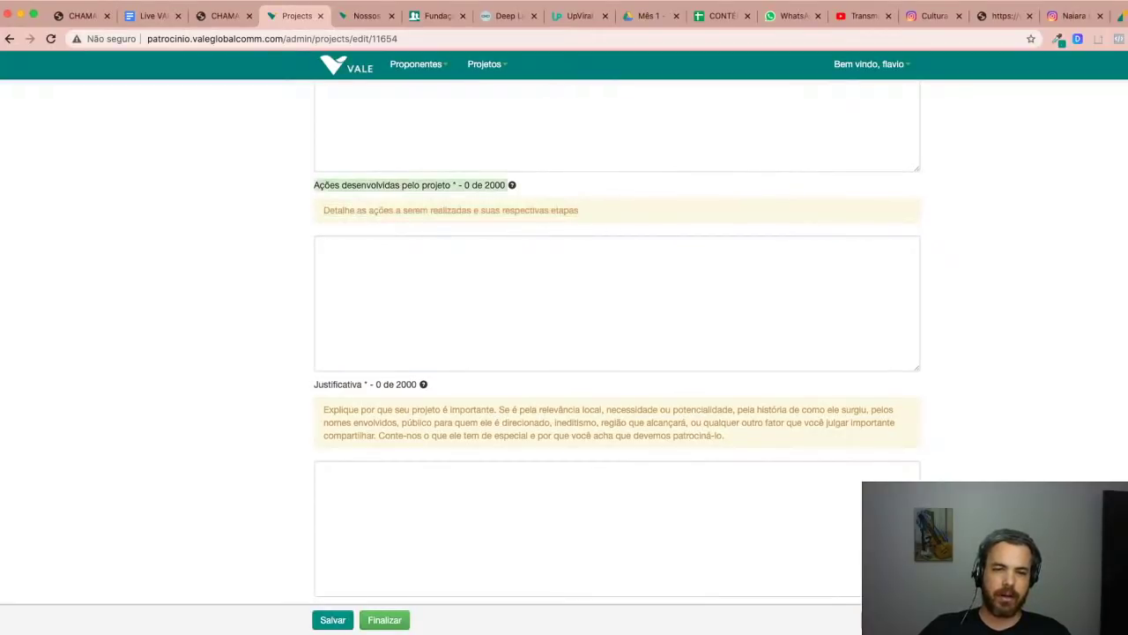
left_click(508, 185)
- Read the Justificativa guidance, highlighting the phrases on relevance, need, project history and why Vale should sponsor it
scroll(617, 353, "down", 3)
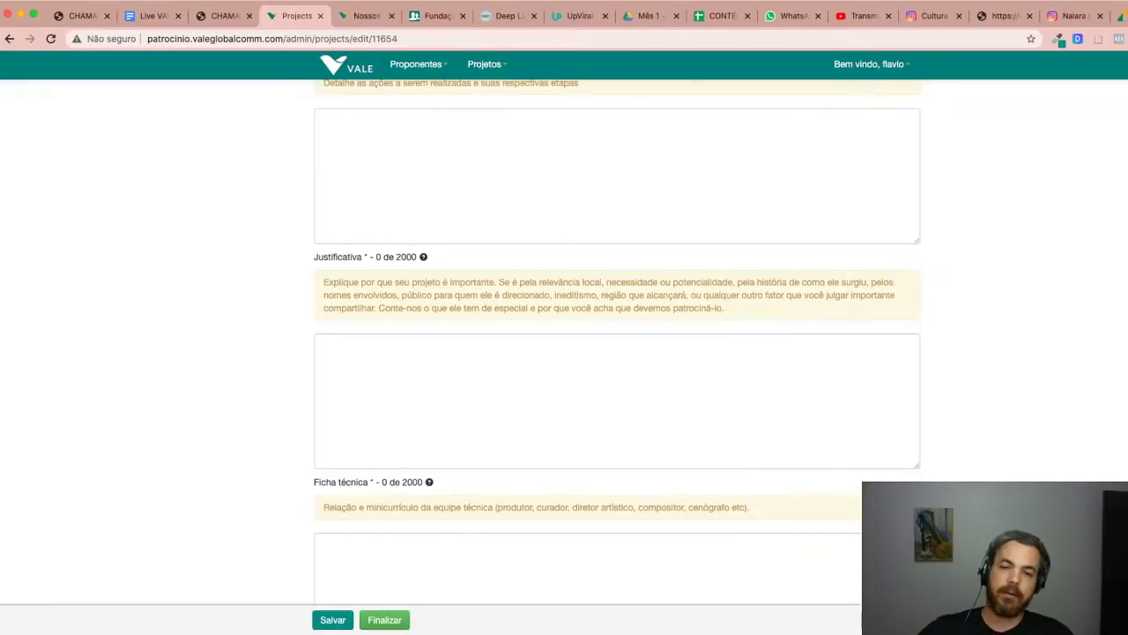
left_click_drag(555, 282, 733, 282)
left_click(569, 282)
left_click(736, 282)
left_click_drag(869, 282, 710, 282)
left_click_drag(328, 295, 399, 295)
left_click(399, 295)
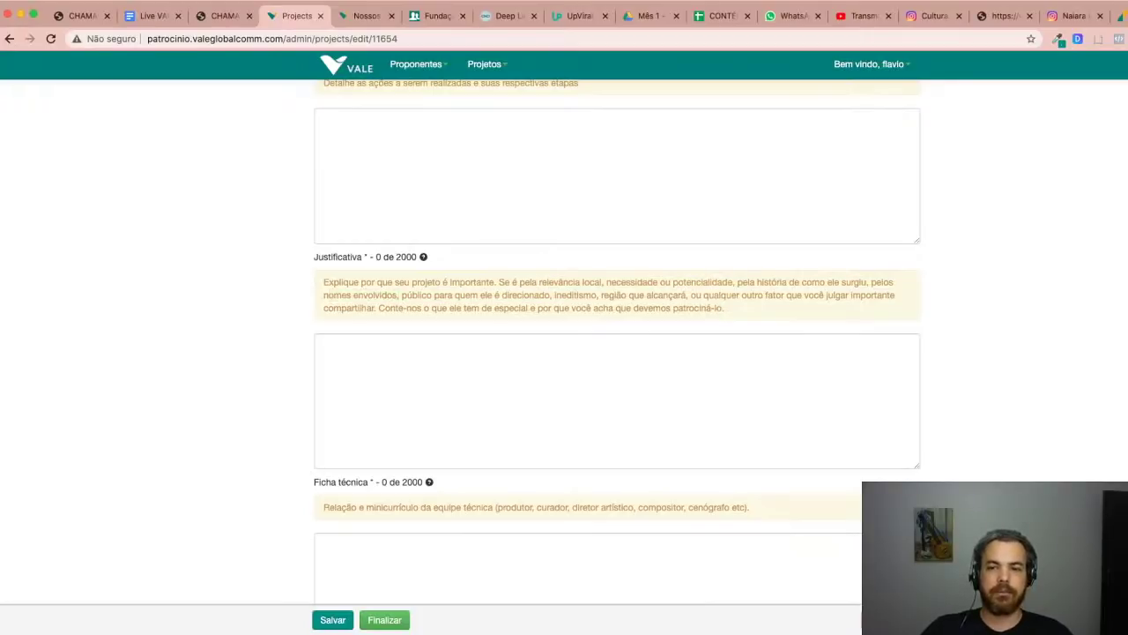
left_click_drag(737, 282, 870, 282)
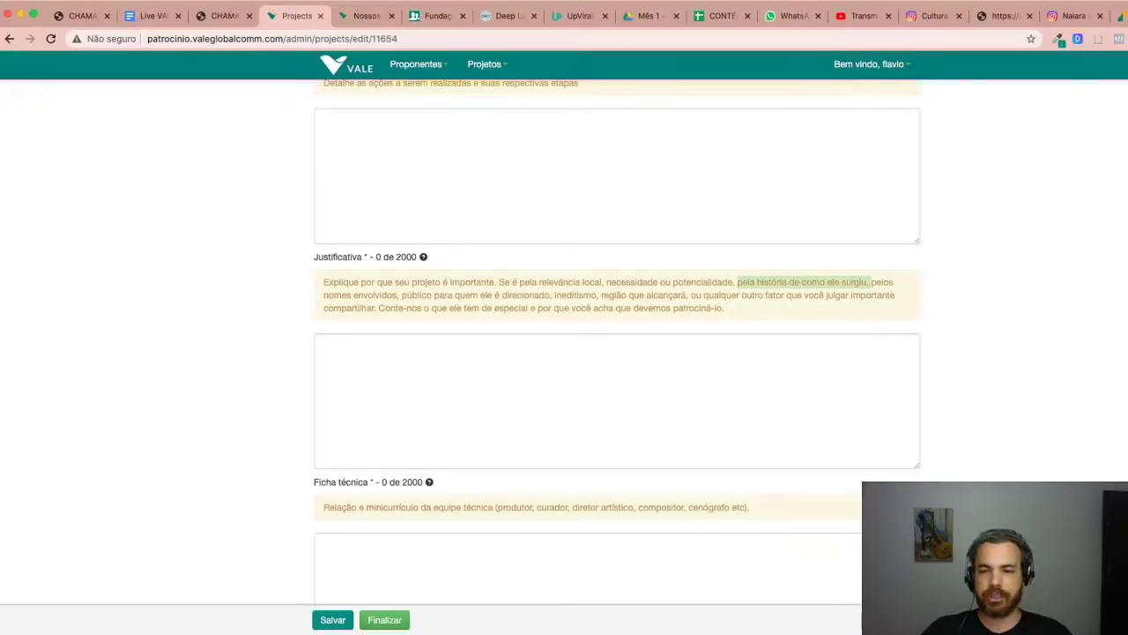
left_click(870, 283)
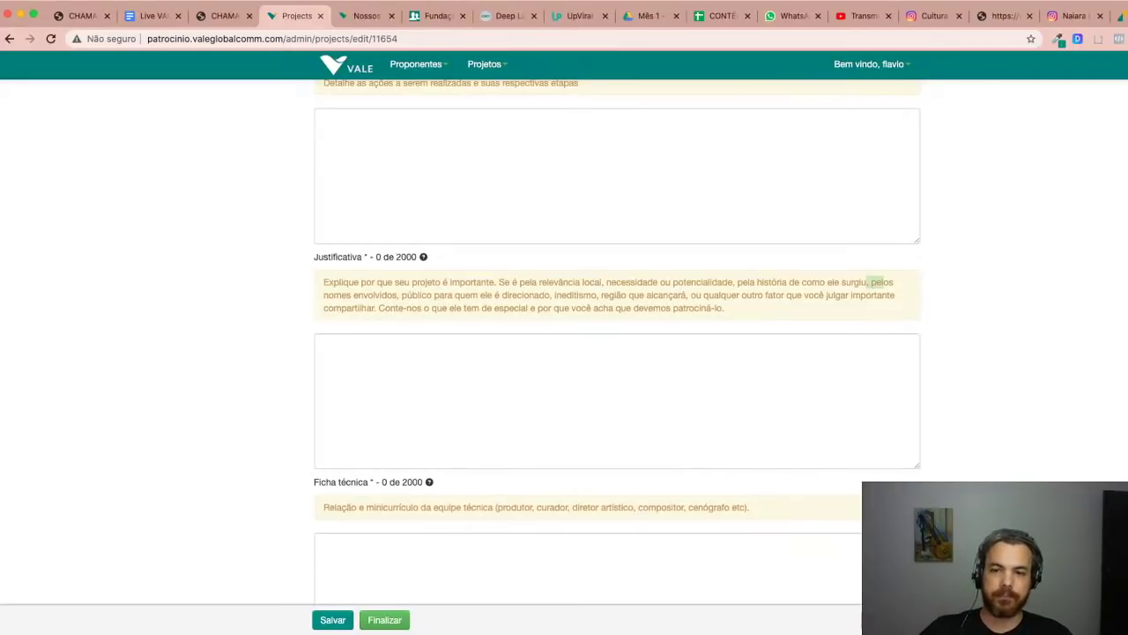
scroll(877, 282, "down", 1)
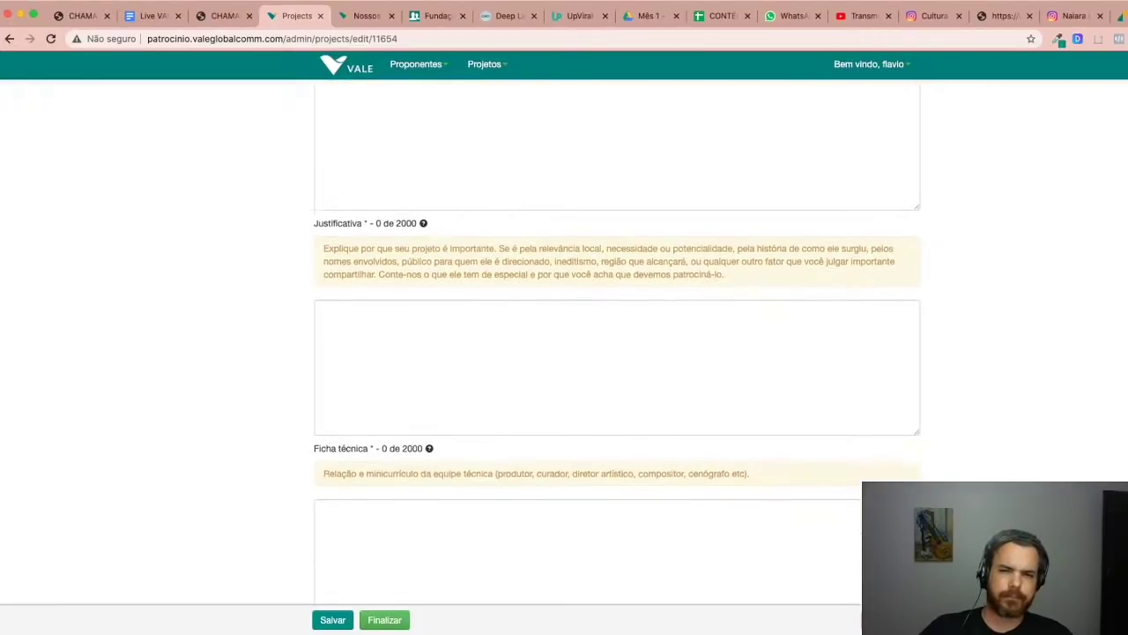
mouse_move(380, 274)
left_mouse_down()
mouse_move(748, 261)
mouse_move(724, 274)
mouse_move(376, 275)
left_mouse_up()
scroll(617, 342, "down", 1)
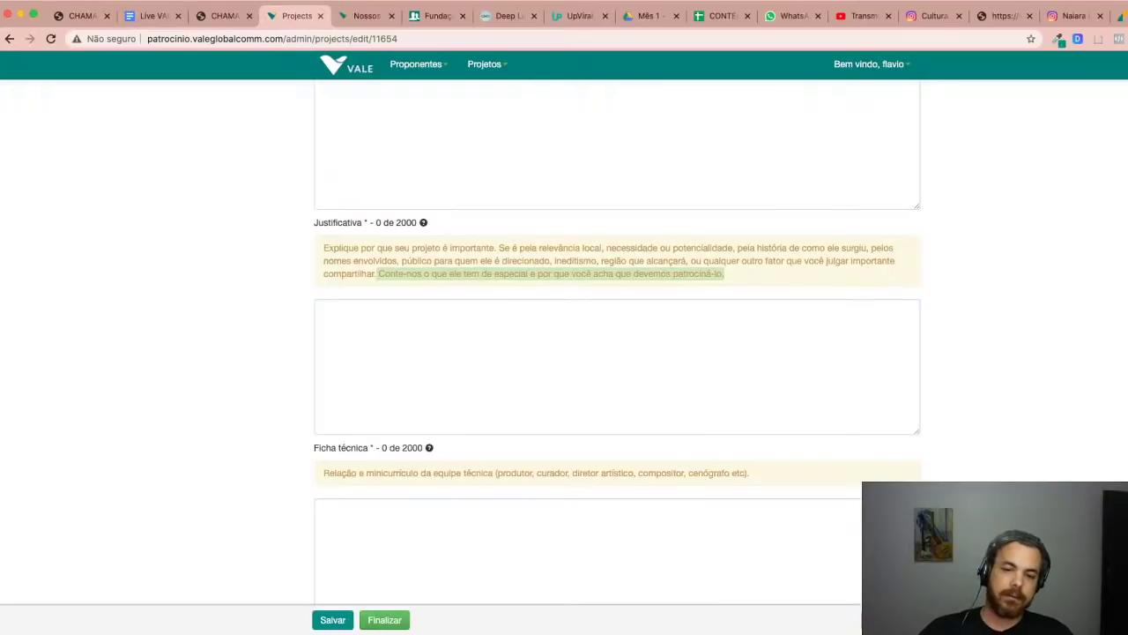
- Review the Ficha técnica guidance, then the Cronograma table and the project value fields below it
scroll(617, 352, "down", 5)
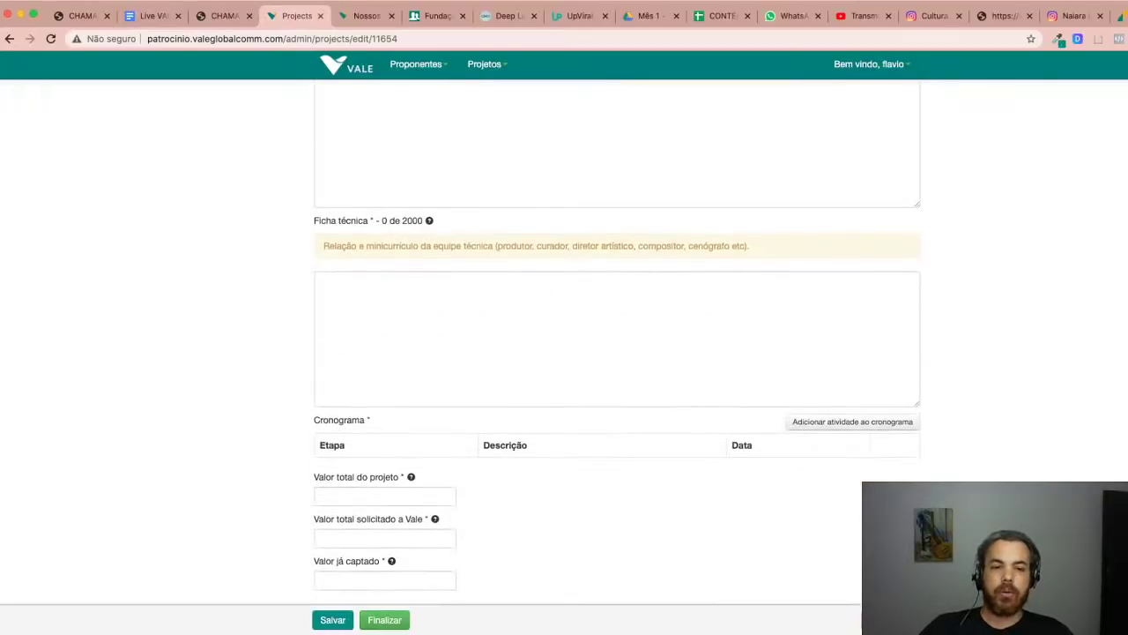
mouse_move(330, 246)
left_mouse_down()
mouse_move(750, 246)
mouse_move(324, 246)
left_mouse_up()
left_click(751, 247)
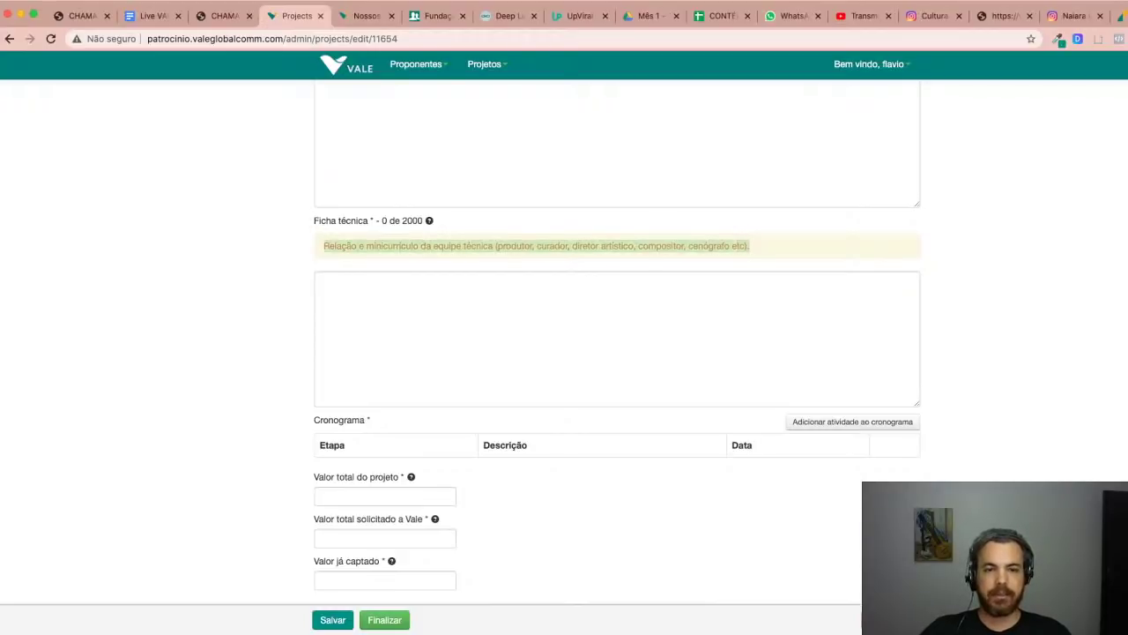
left_click(352, 295)
scroll(617, 340, "down", 1)
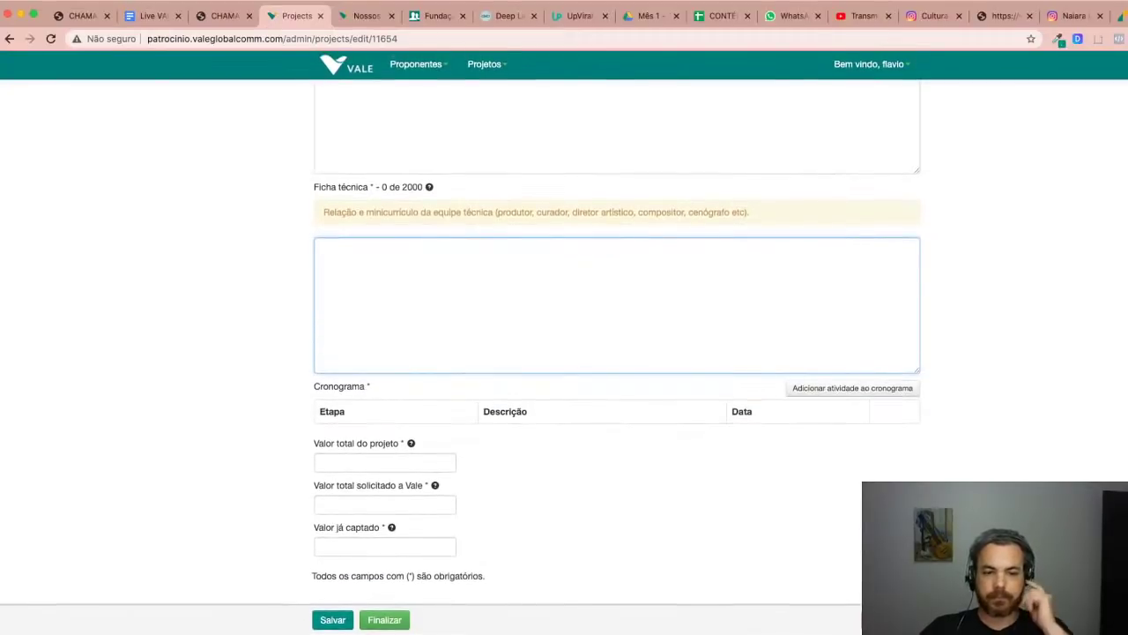
left_click(451, 462)
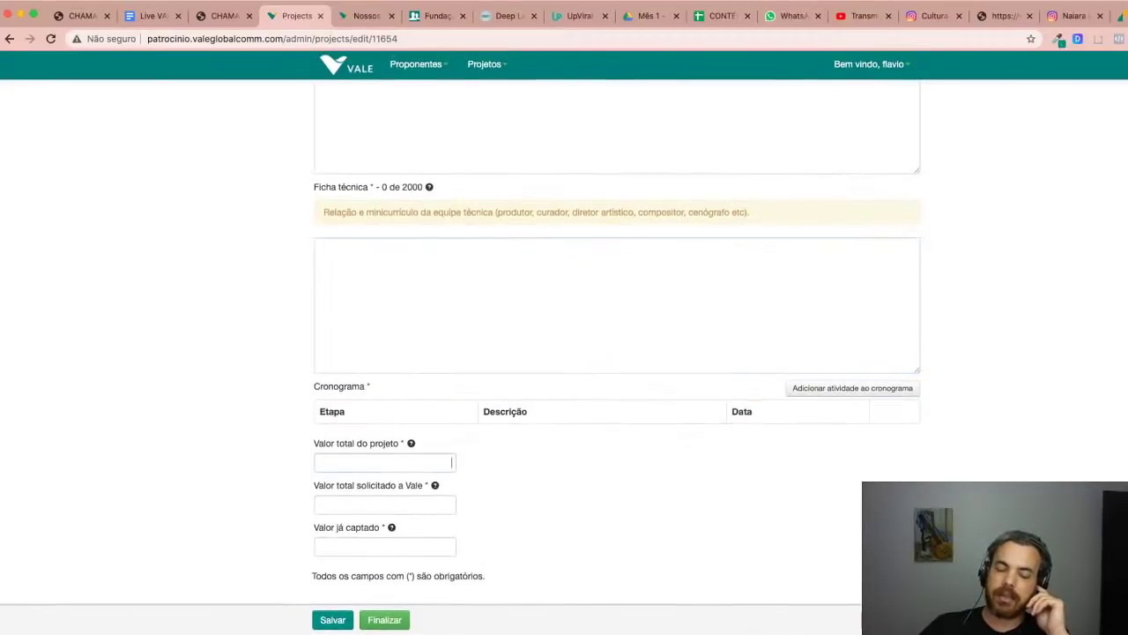
left_click(450, 504)
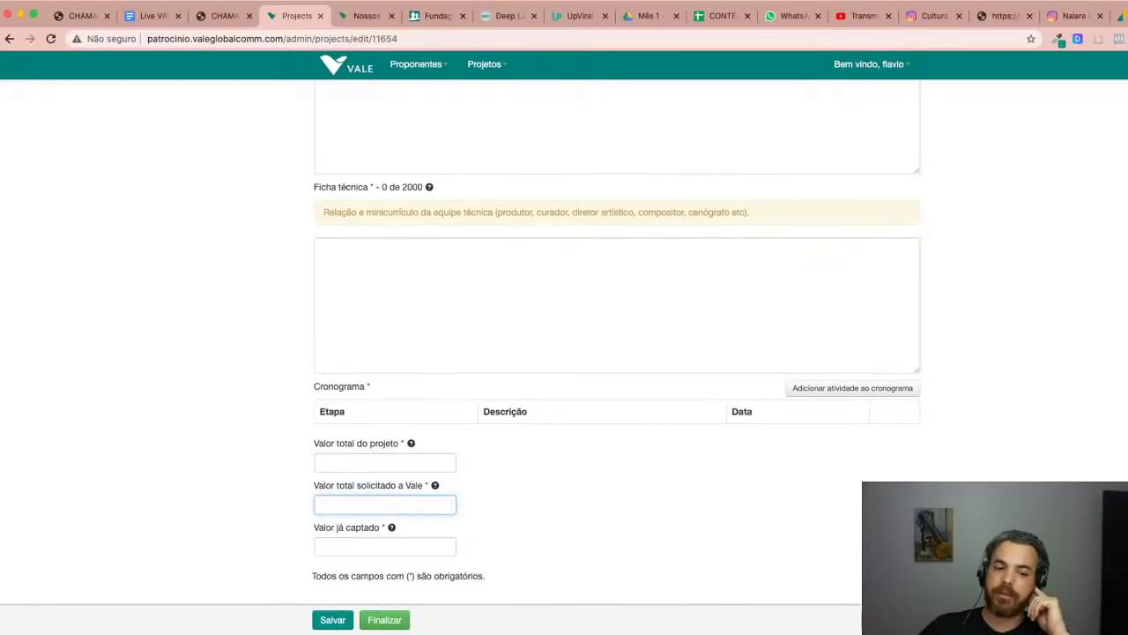
- Open the Representante section and look through the legal representative's fields
scroll(452, 504, "up", 15)
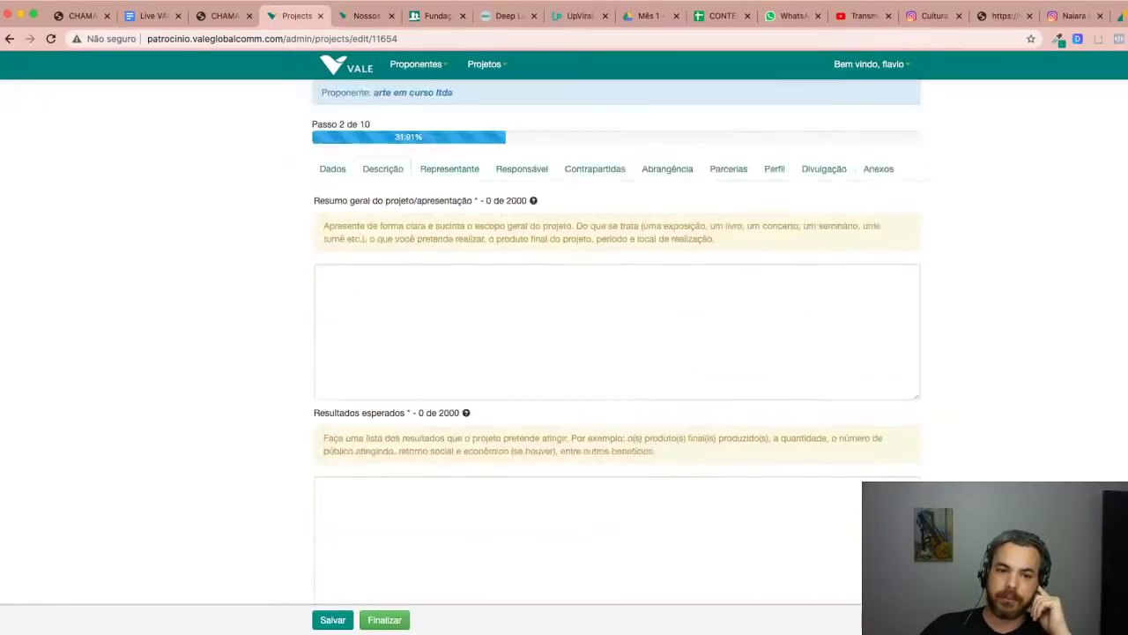
left_click(452, 296)
scroll(564, 353, "down", 10)
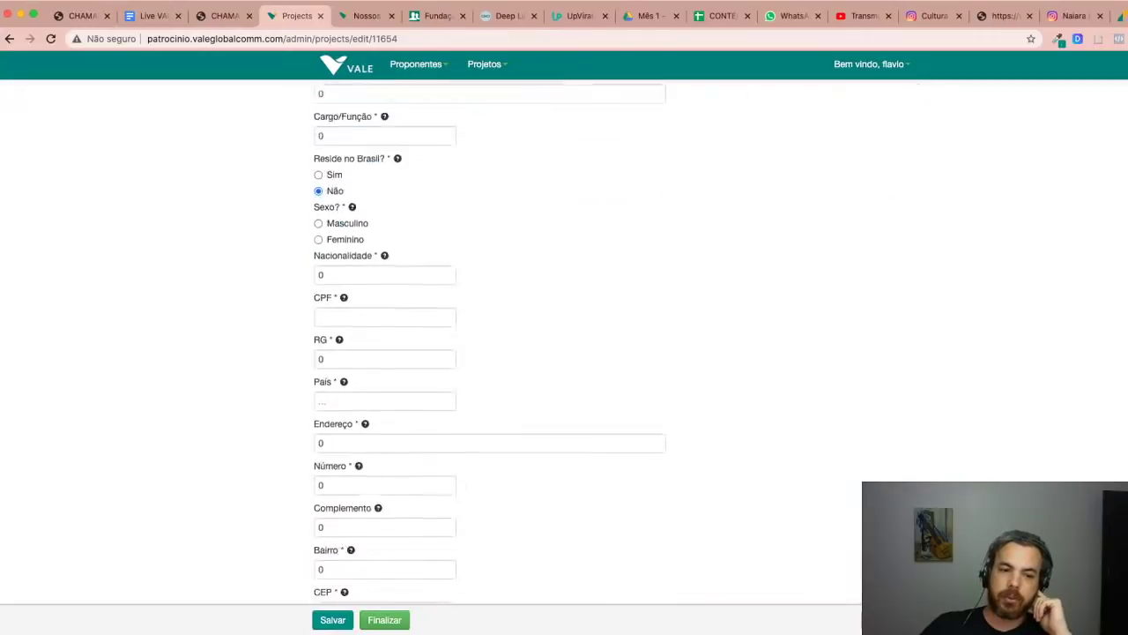
scroll(564, 352, "up", 10)
left_click(323, 345)
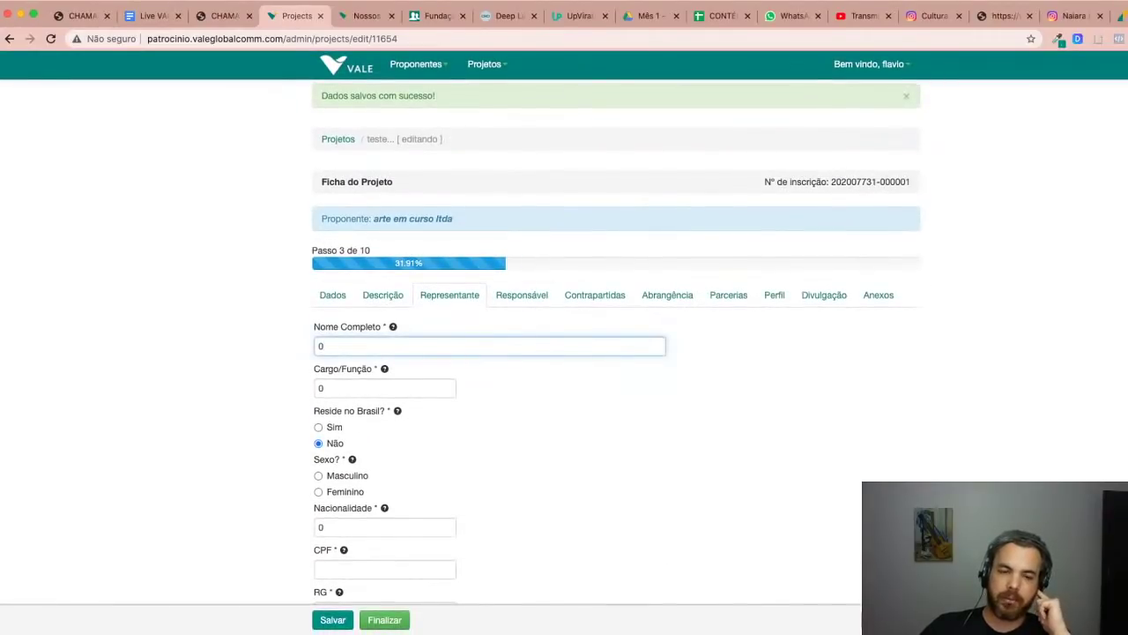
- In the Responsável section, answer Sim to whether the legal representative is also the person responsible for the project
left_click(522, 295)
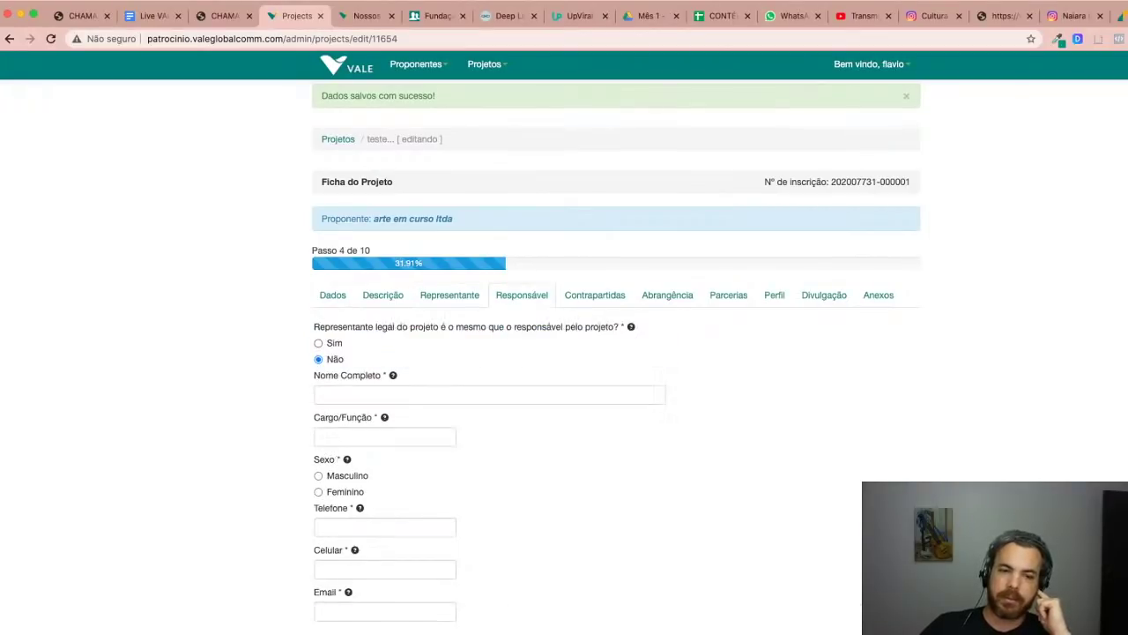
left_click(318, 343)
- Open the Contrapartidas section and read the guidance on image and relationship benefits offered to the sponsor
left_click(595, 294)
left_click_drag(564, 351, 662, 352)
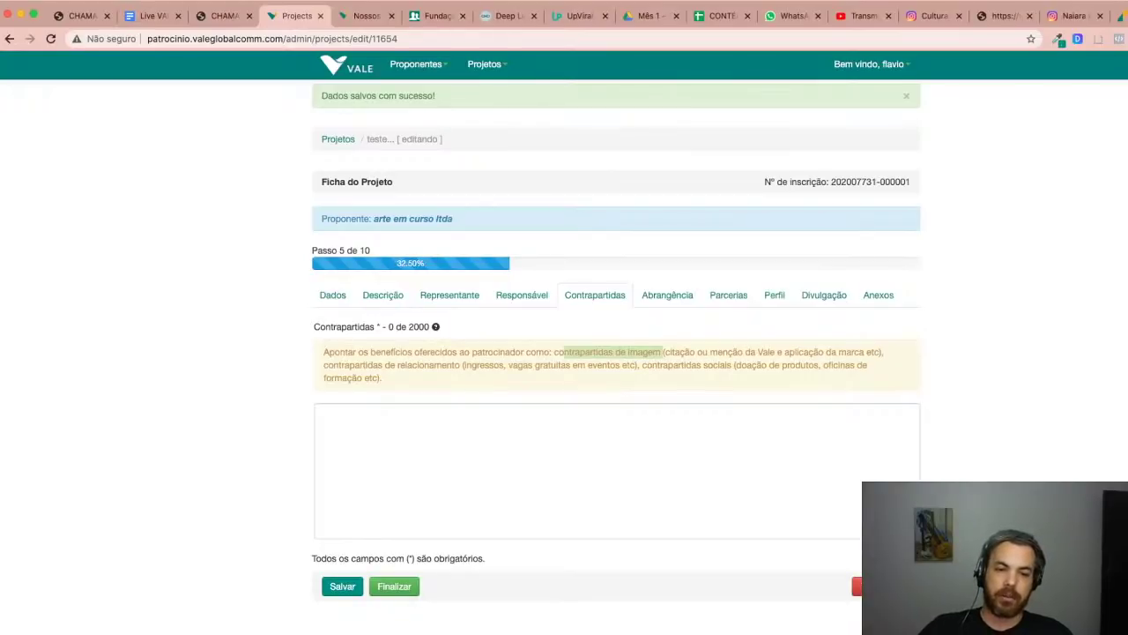
left_click_drag(324, 365, 636, 365)
left_click(637, 365)
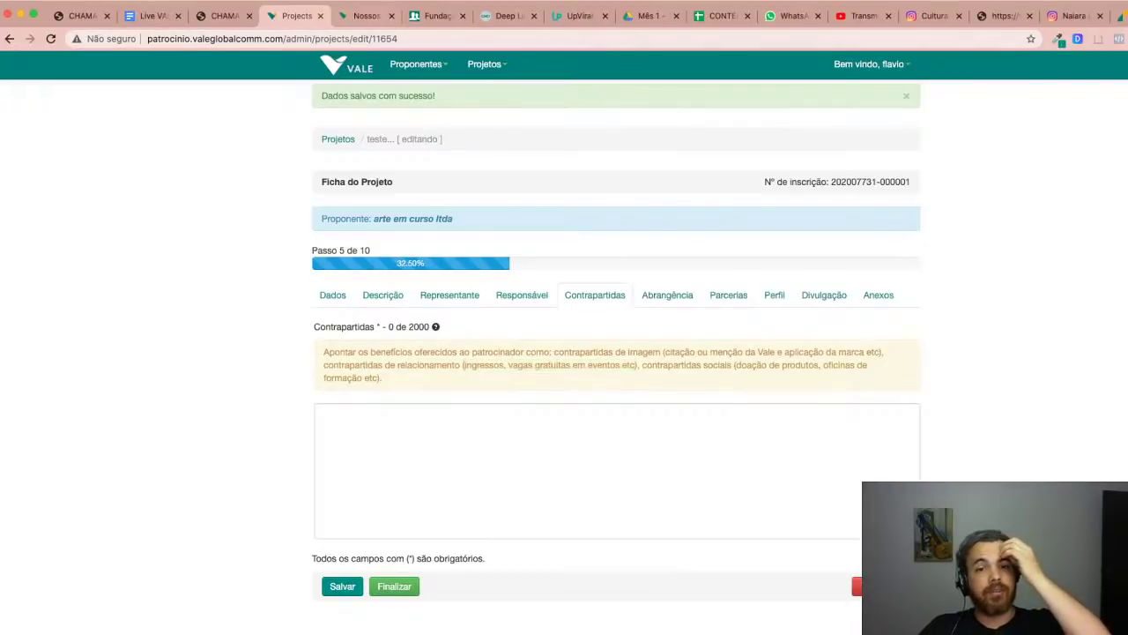
- Go back to Vale's Missão, Visão e Valores page and examine the Valores list, including "Valorizar quem faz a nossa empresa"
key("ctrl+Tab")
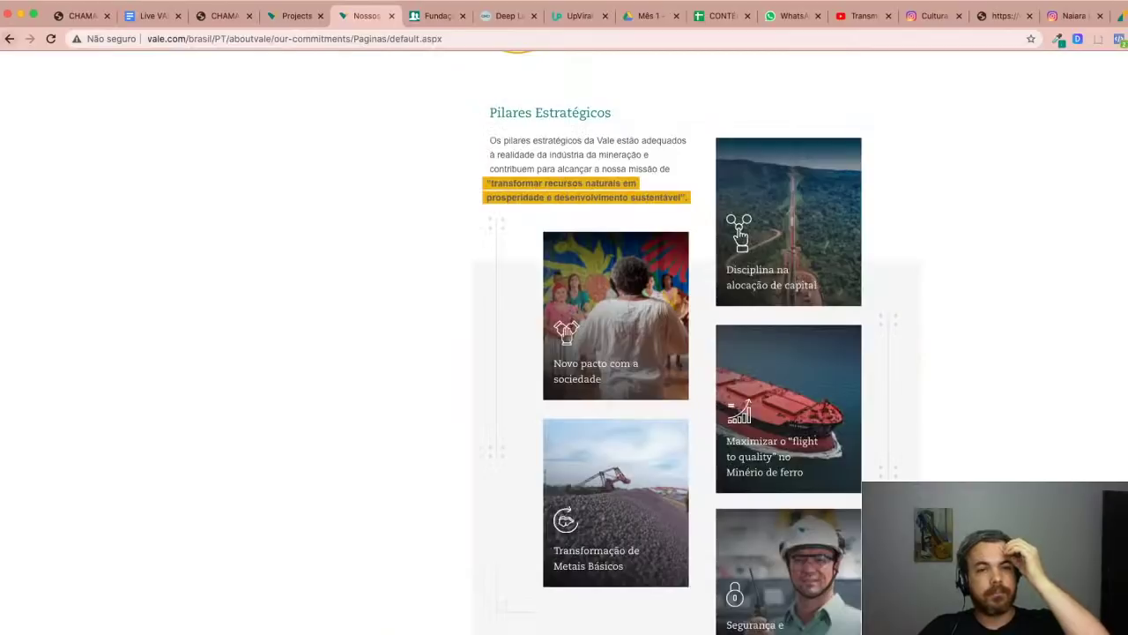
key("super+Left")
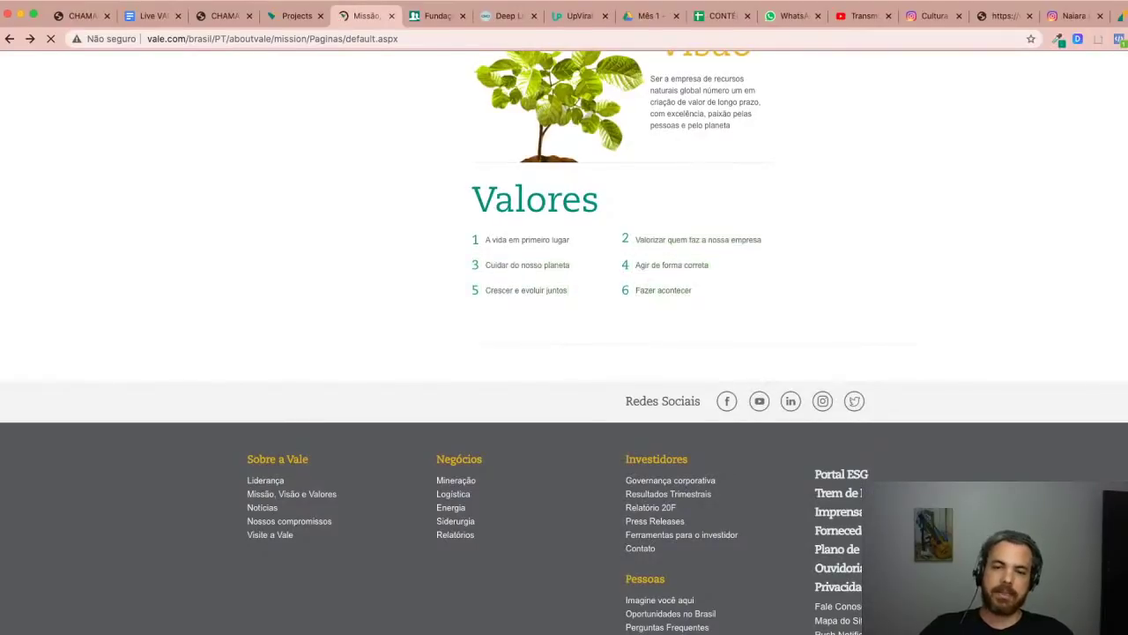
left_click_drag(761, 240, 625, 239)
left_click(625, 240)
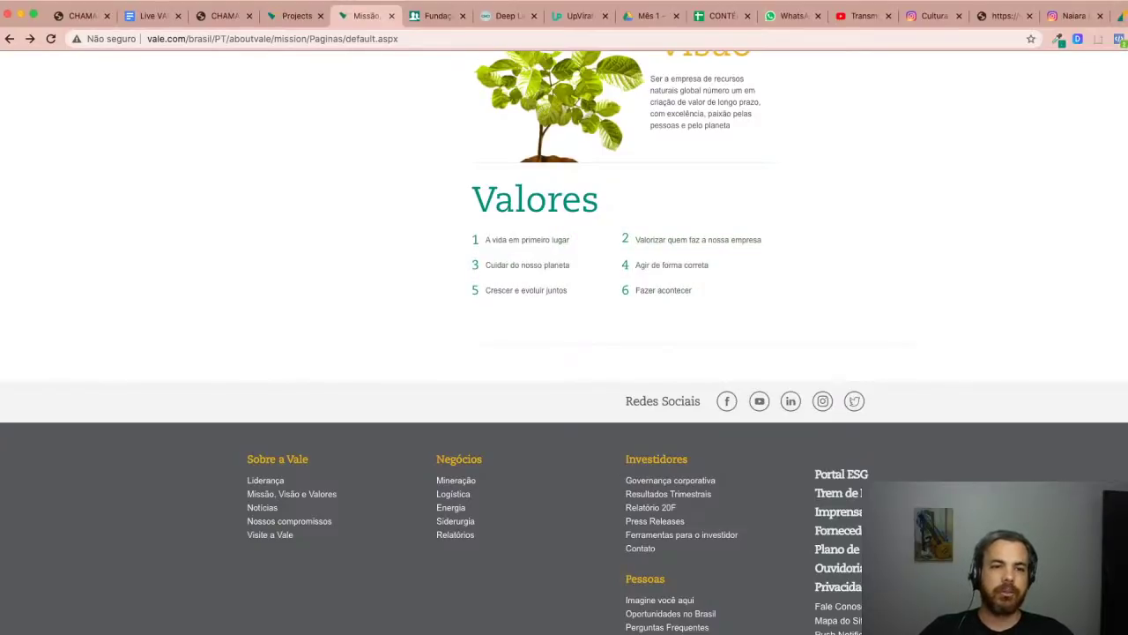
- Return to the project form's Contrapartidas section and read the guidance on contrapartidas sociais
left_click(295, 15)
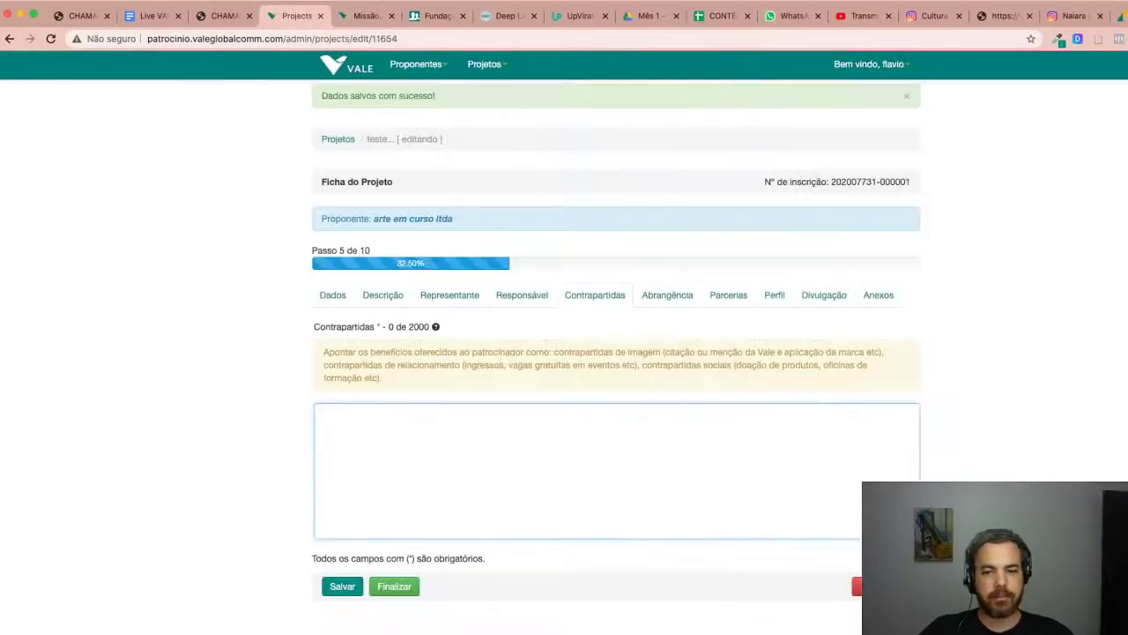
left_click_drag(647, 365, 382, 377)
left_click(617, 441)
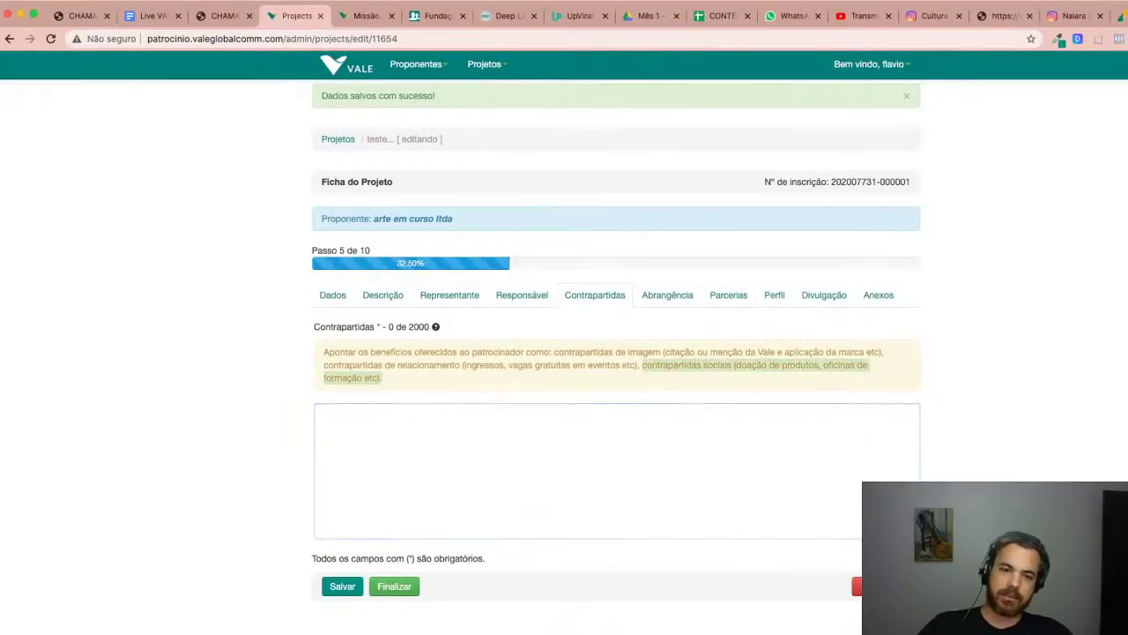
left_click(388, 378)
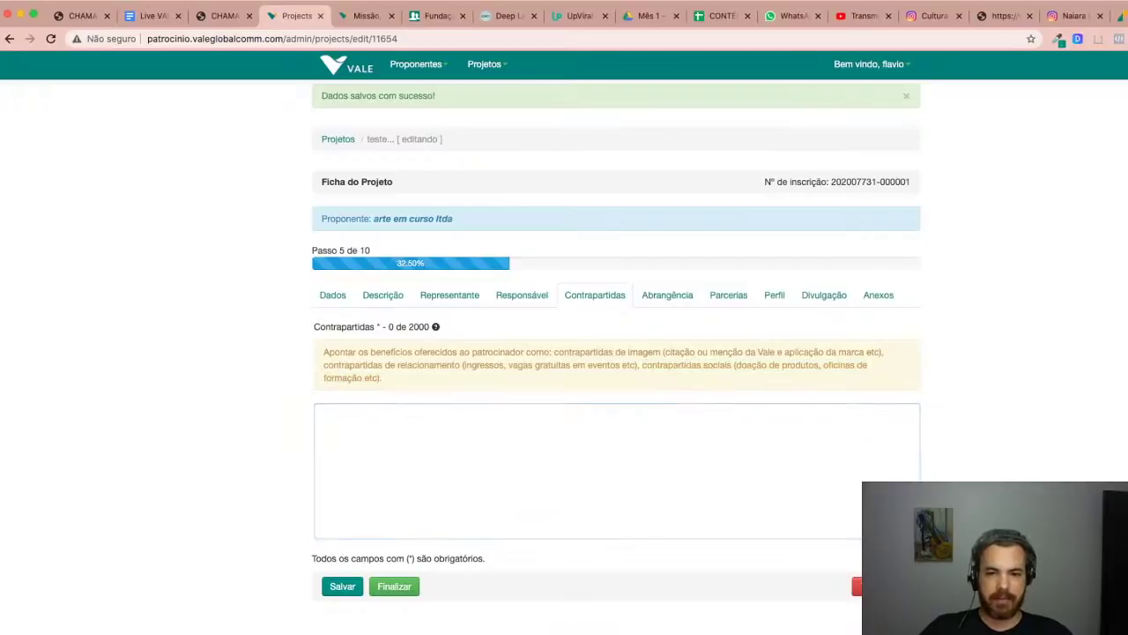
- Open the Abrangência section and try to add Brasil to the countries where the project will take place
left_click(667, 296)
left_click(391, 366)
type("b")
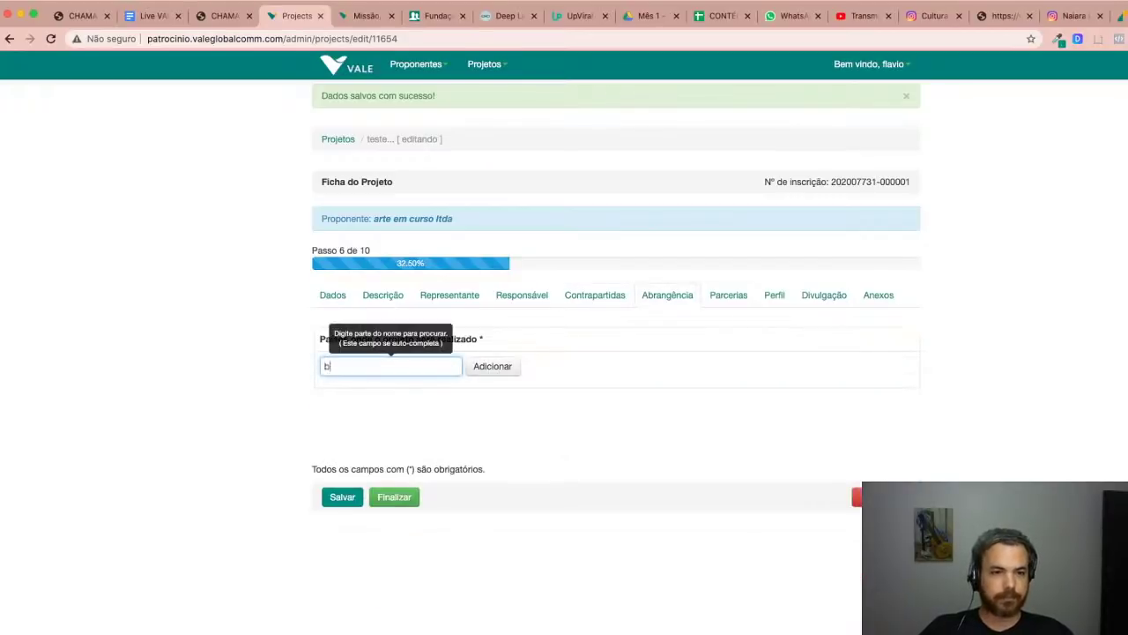
type("rasil")
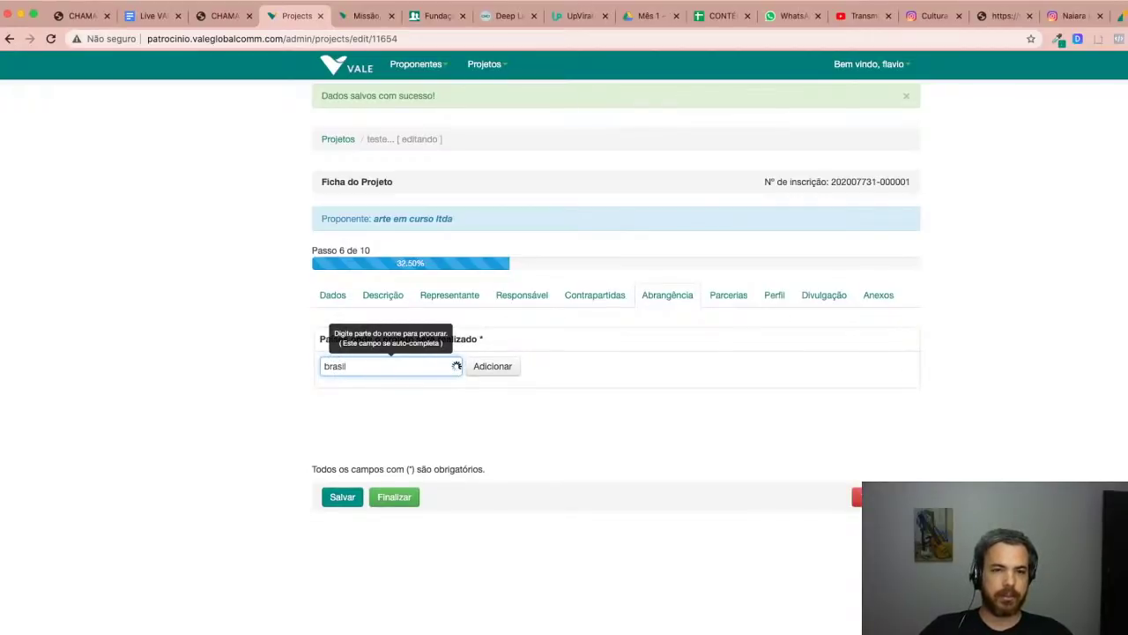
key("Return")
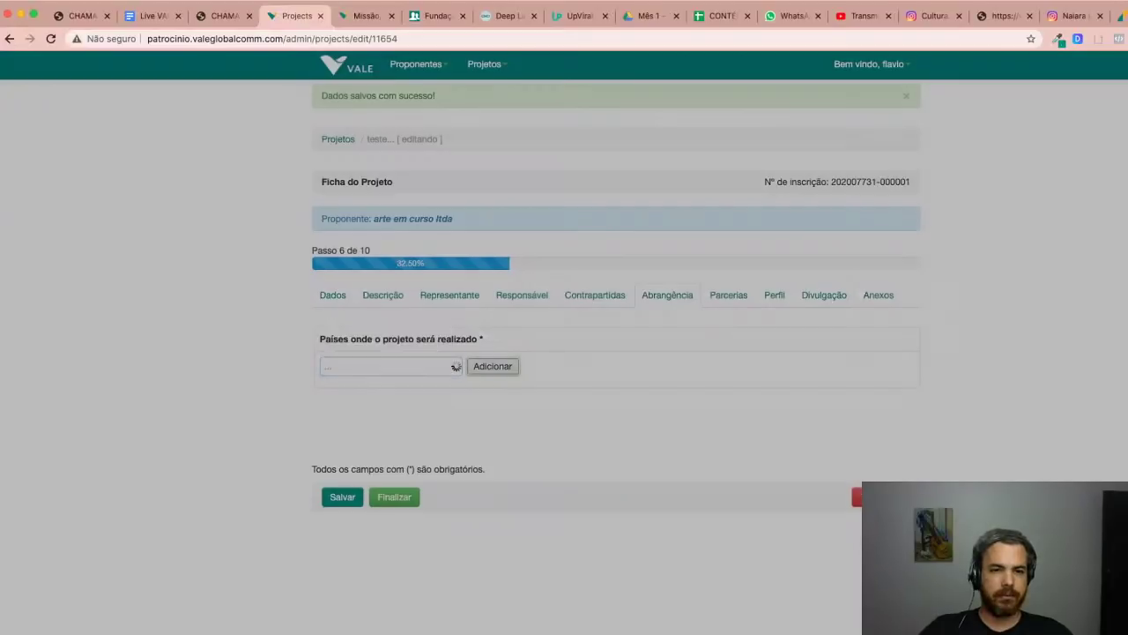
key("Return")
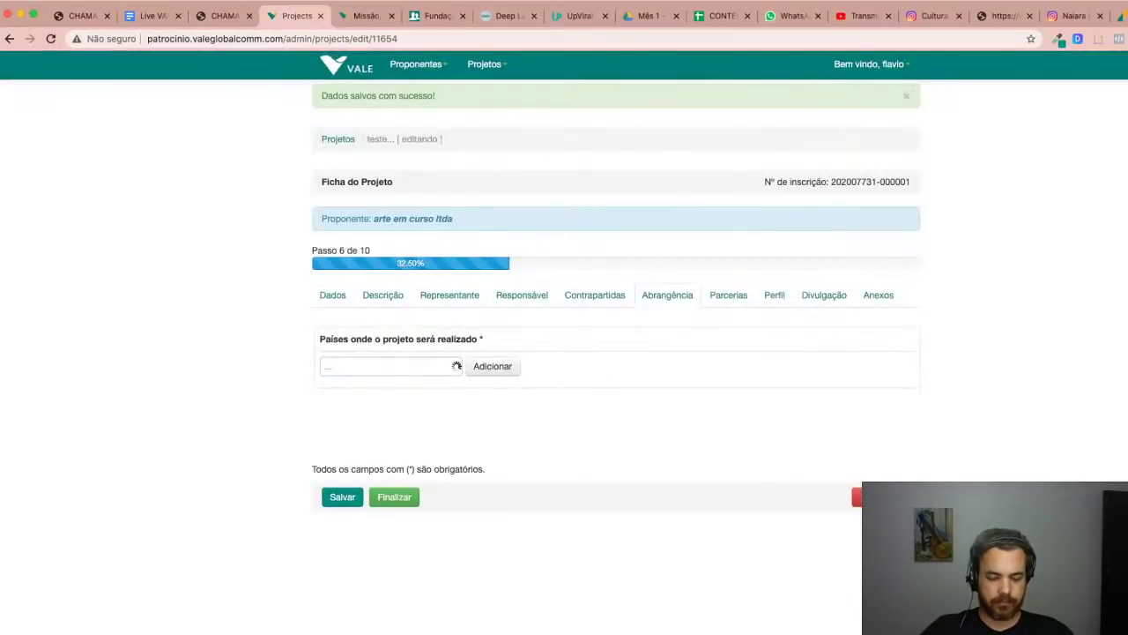
left_click(388, 366)
type("Brasil")
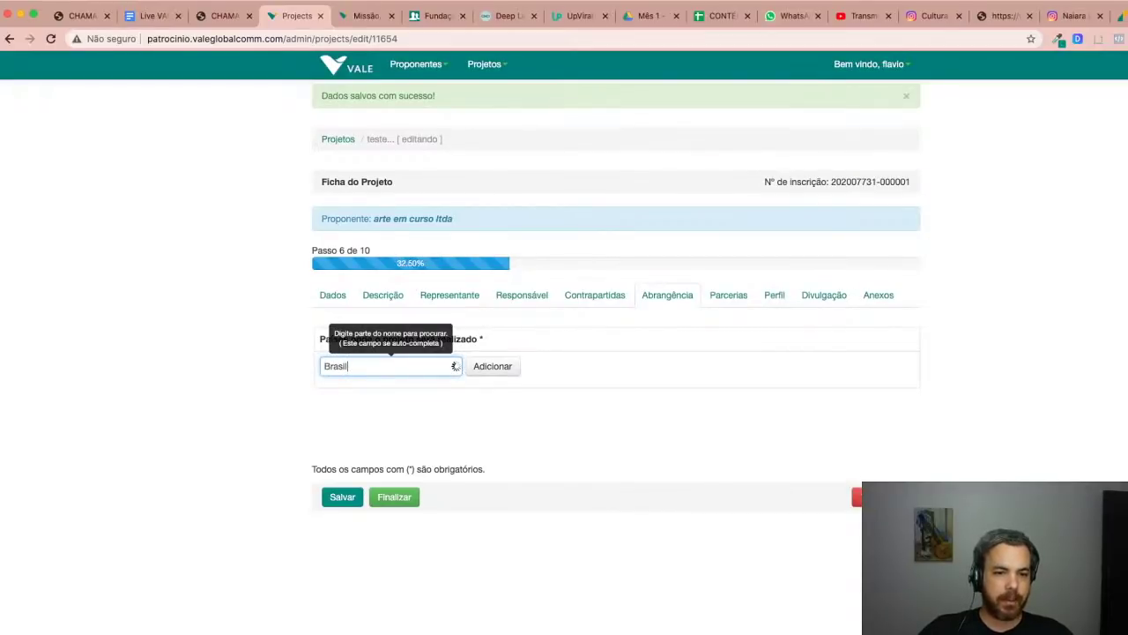
key("Tab")
left_click(390, 366)
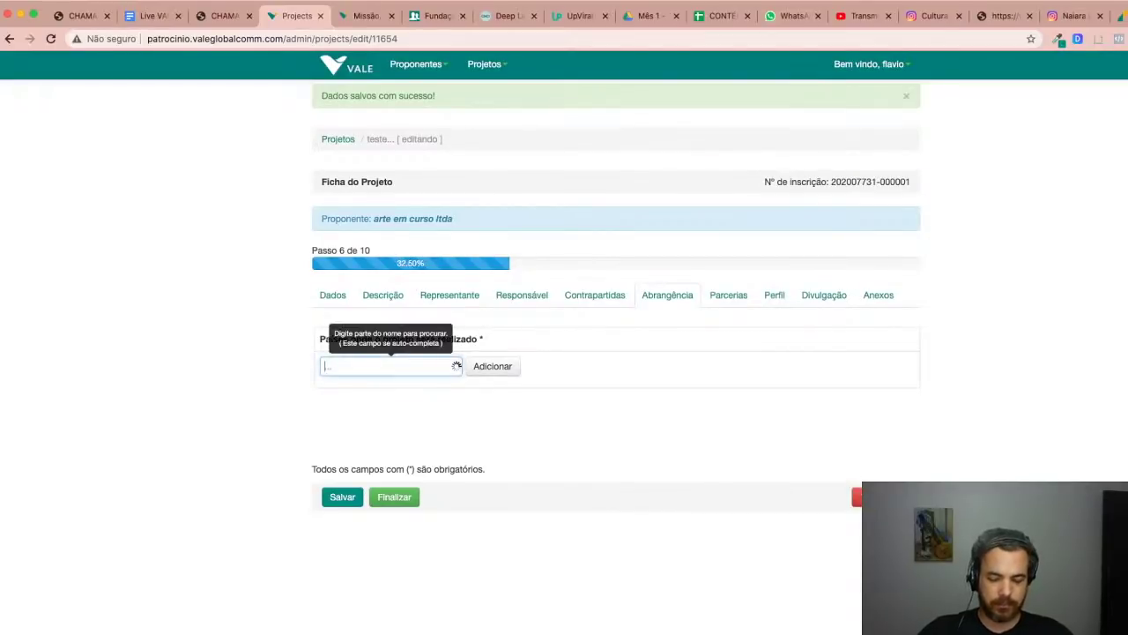
type("B")
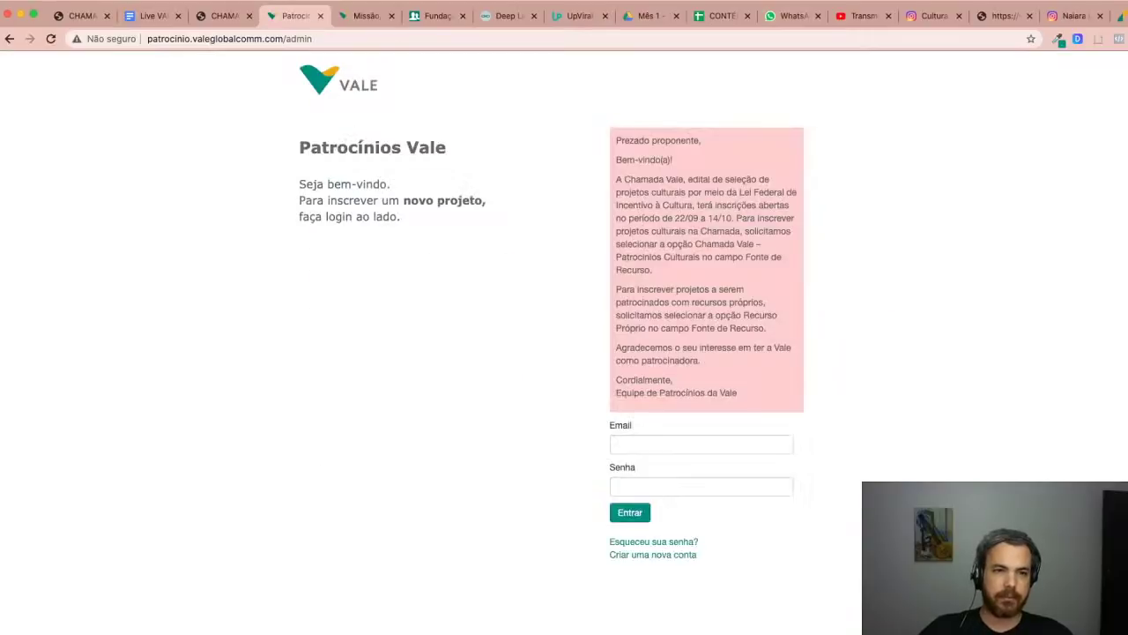
- Start signing in again to Patrocínios Vale by filling in the account e-mail
left_click(10, 39)
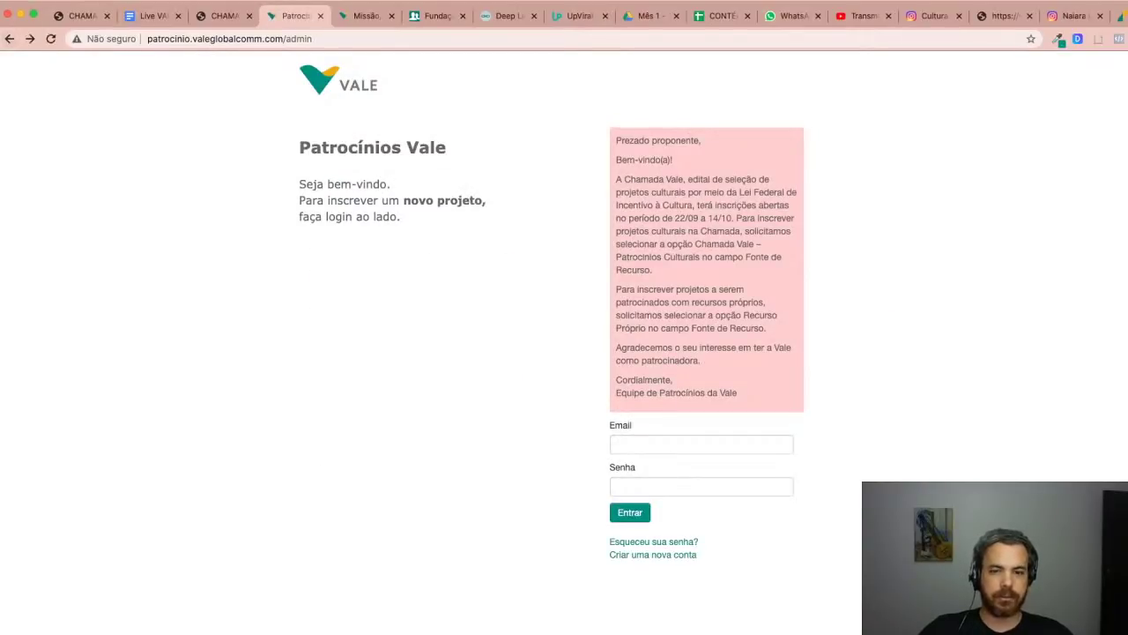
left_click(700, 444)
type("flavio")
key("Down")
key("Tab")
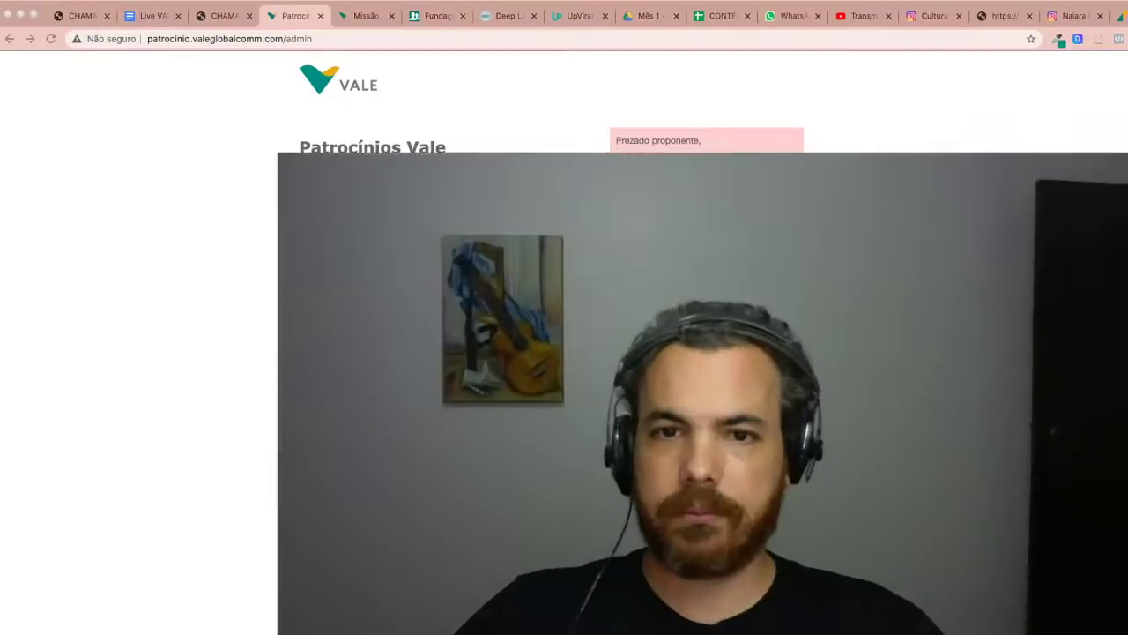